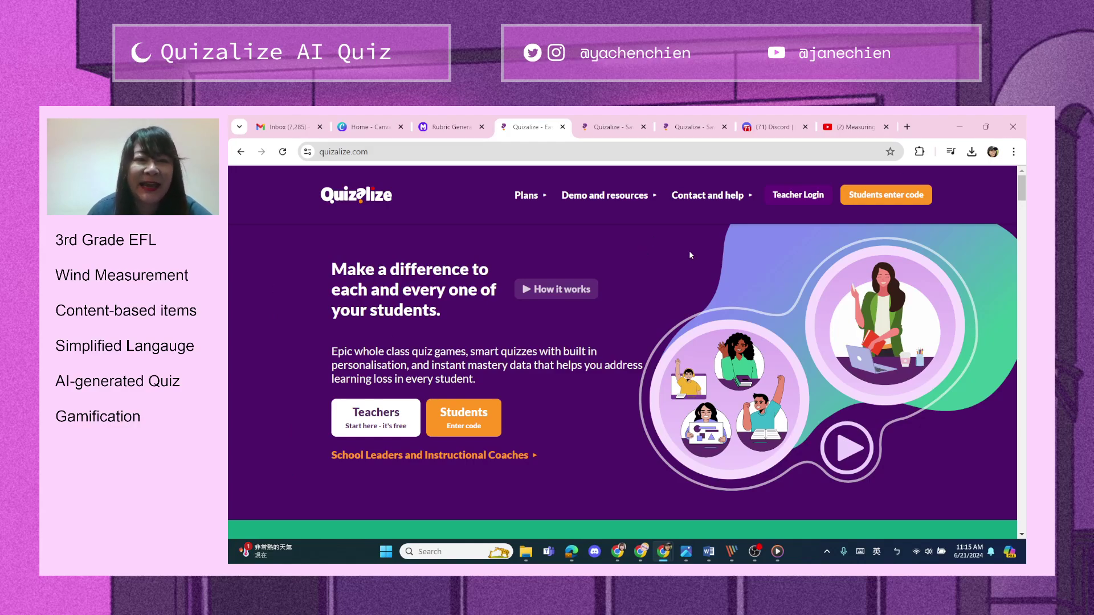
- Switch to the browser tab showing Quizalize's Create page
left_click(606, 128)
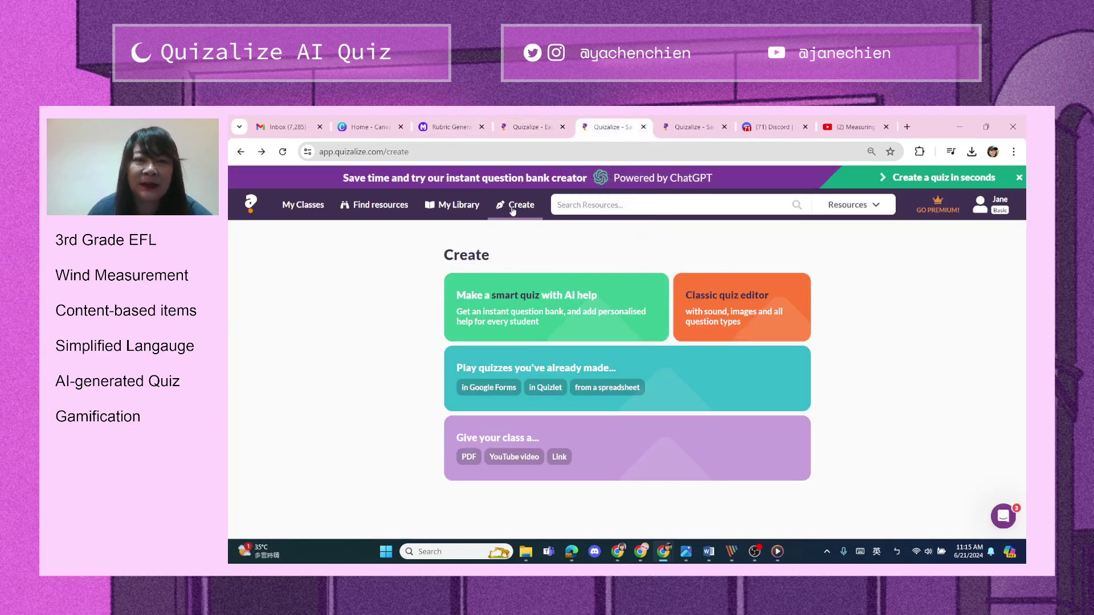
- Start an AI smart quiz from the pasted YouTube weather-tools video link and load its topics
left_click(551, 320)
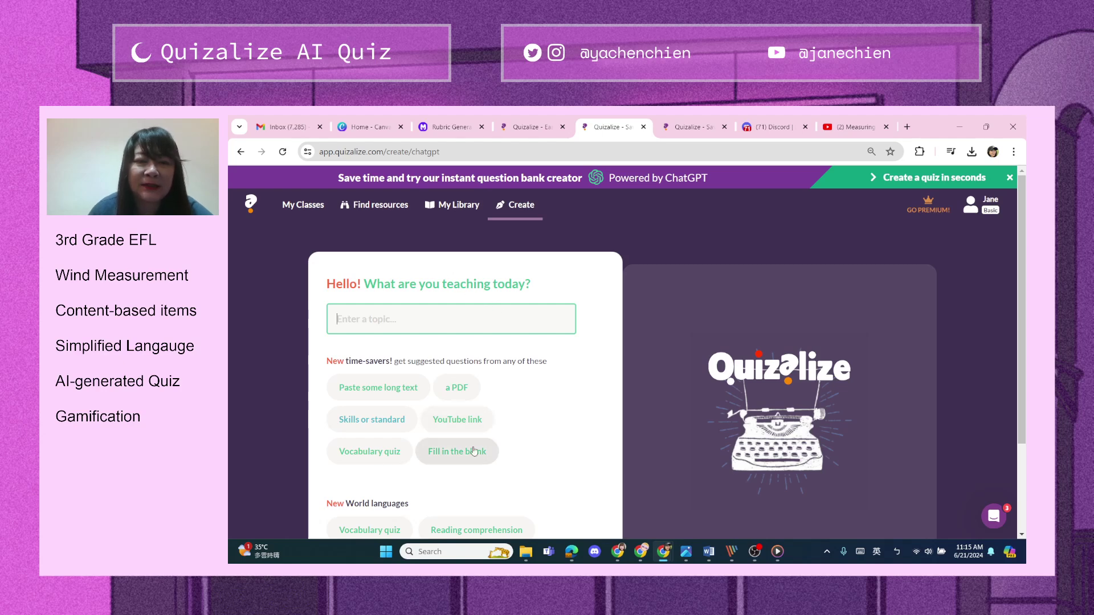
left_click(451, 425)
scroll(437, 281, "down", 1)
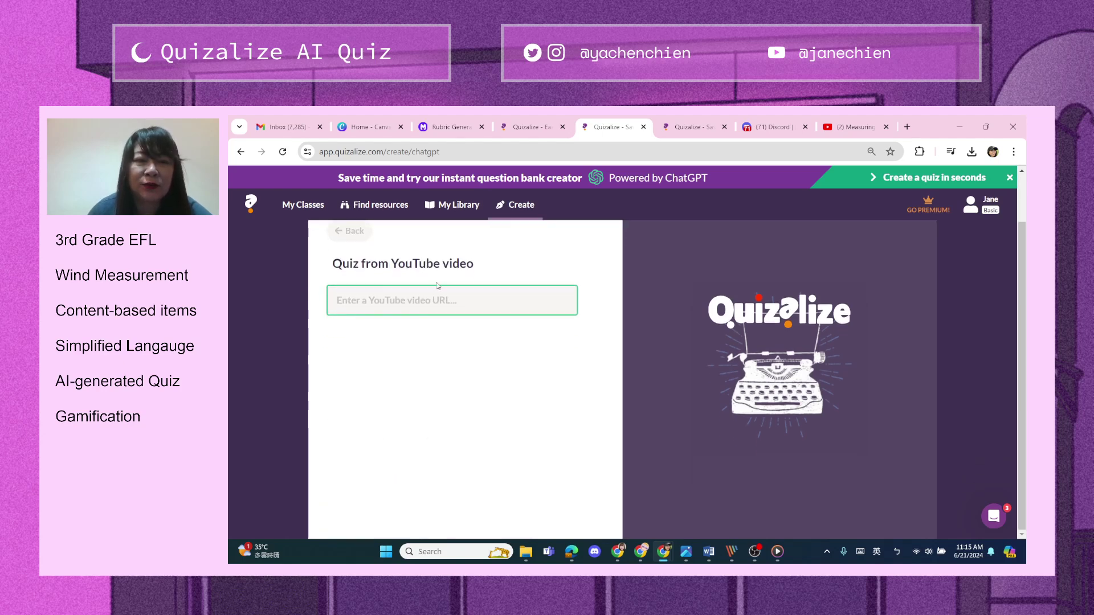
key("ctrl+v")
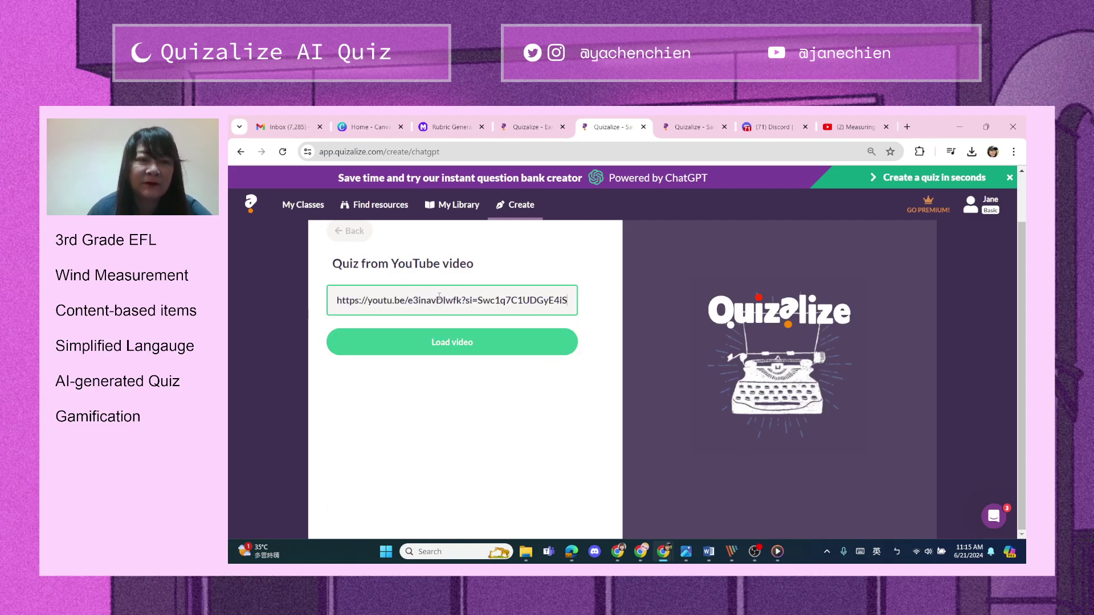
left_click(447, 343)
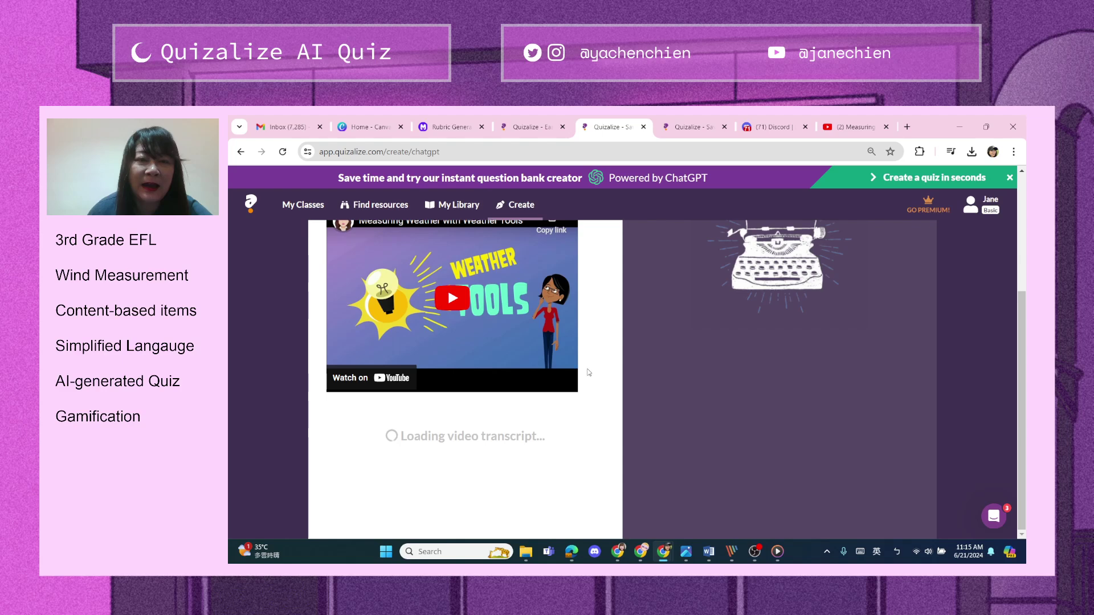
scroll(589, 373, "up", 2)
scroll(588, 378, "down", 1)
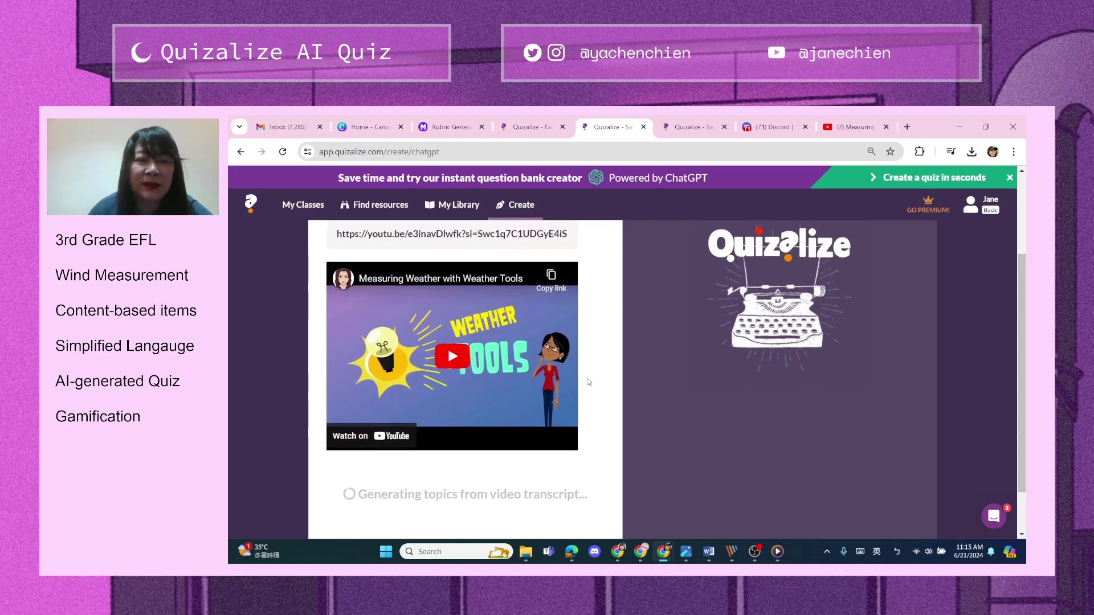
scroll(399, 376, "down", 2)
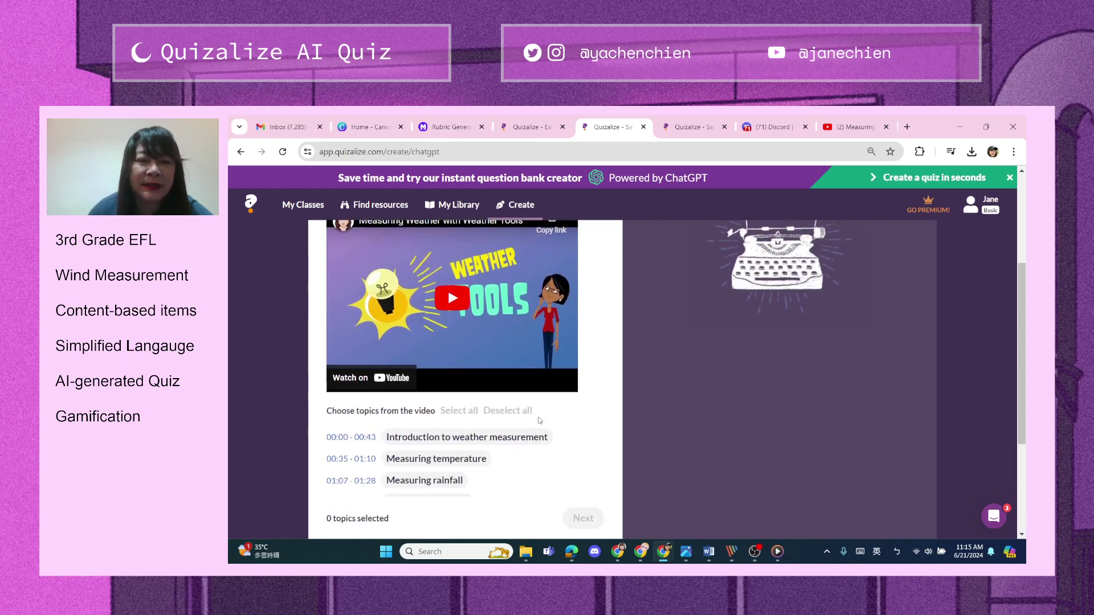
scroll(376, 365, "down", 1)
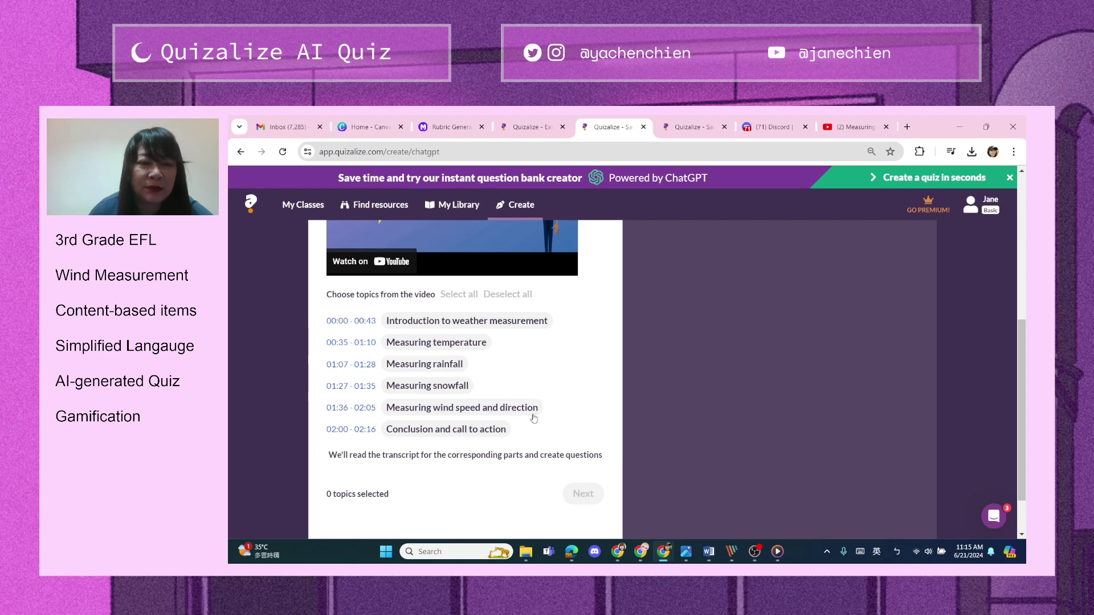
- Choose the 'Measuring wind speed and direction' topic, with English language and 1st grade level
left_click(450, 412)
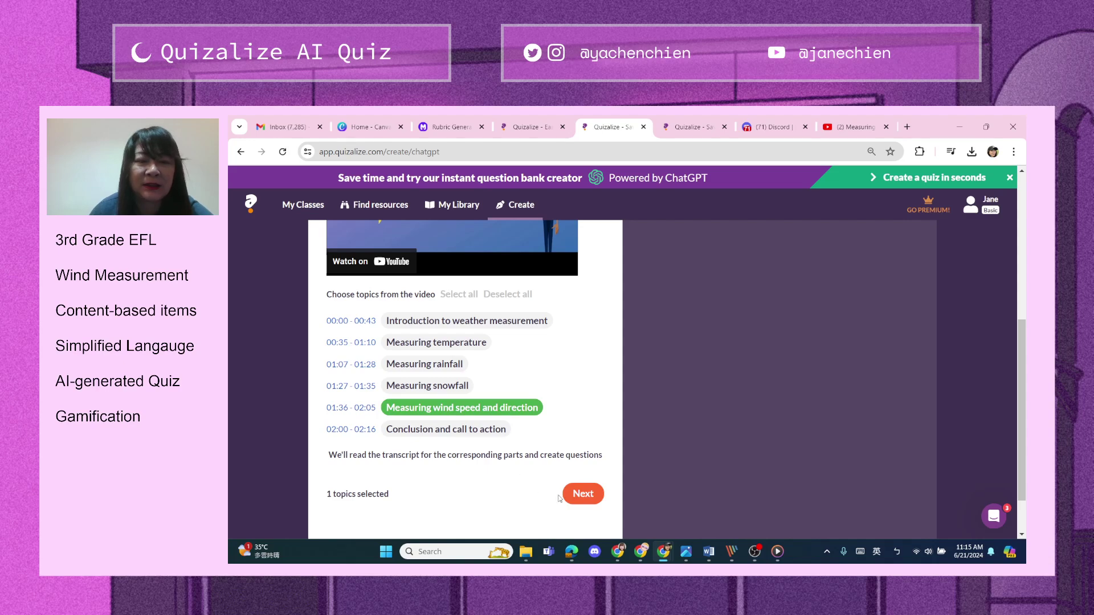
left_click(581, 495)
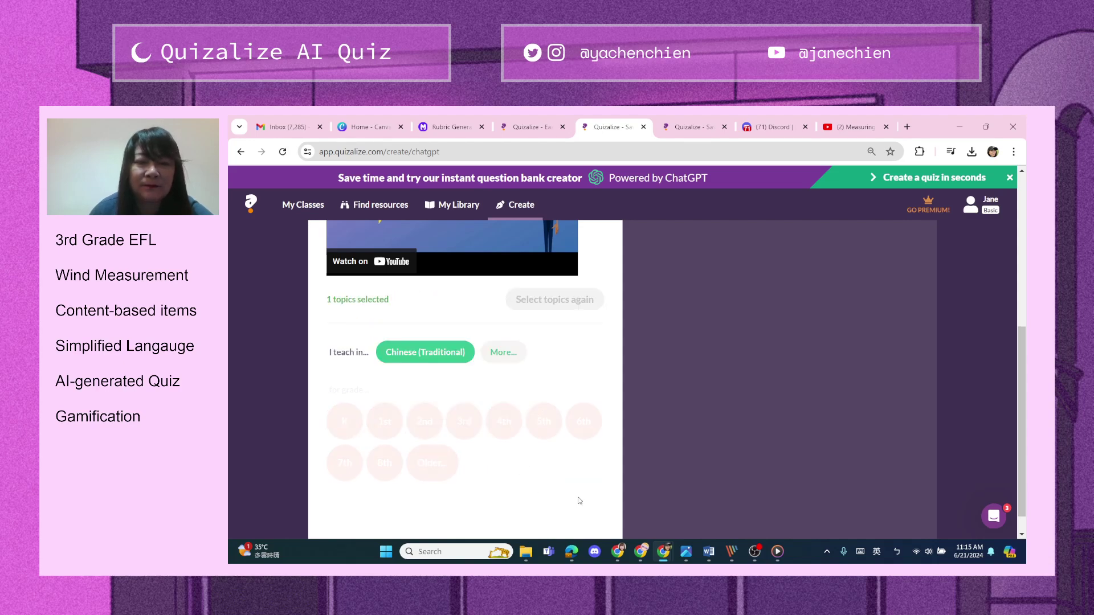
left_click(426, 352)
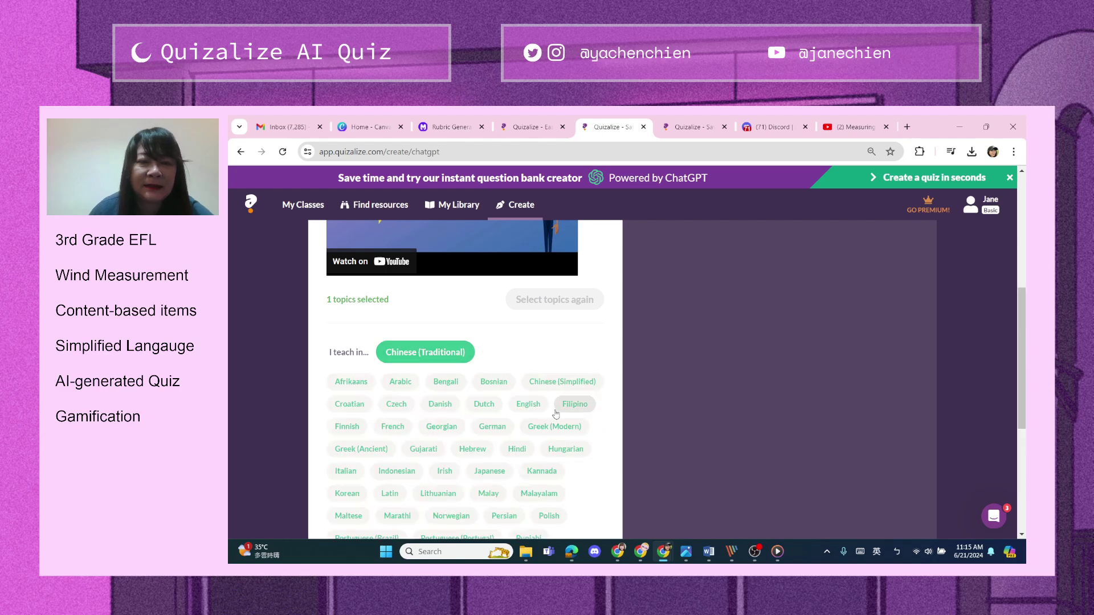
left_click(524, 408)
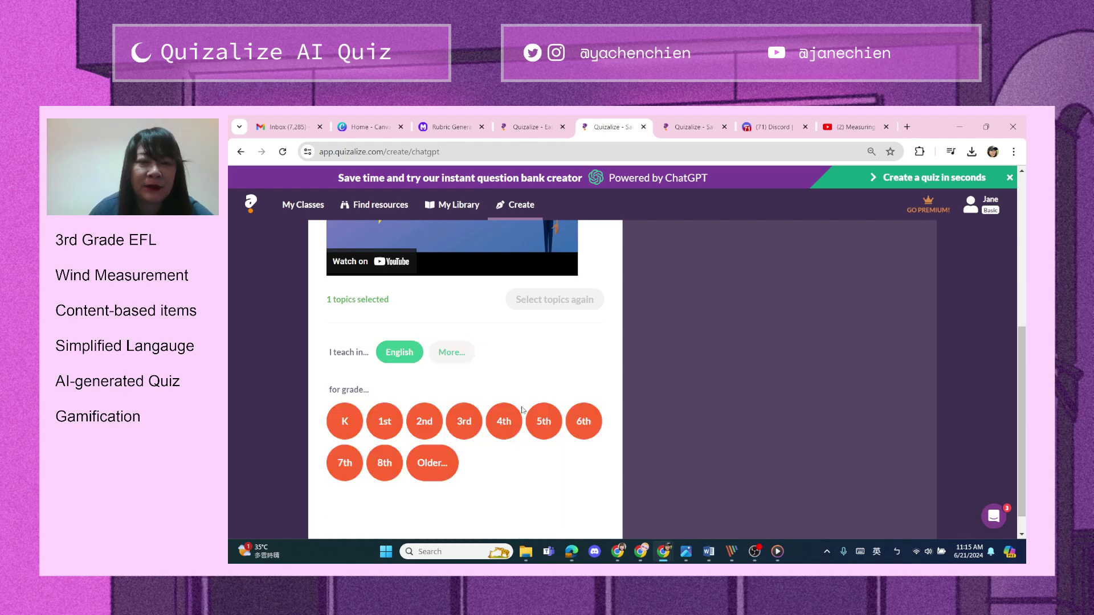
left_click(384, 421)
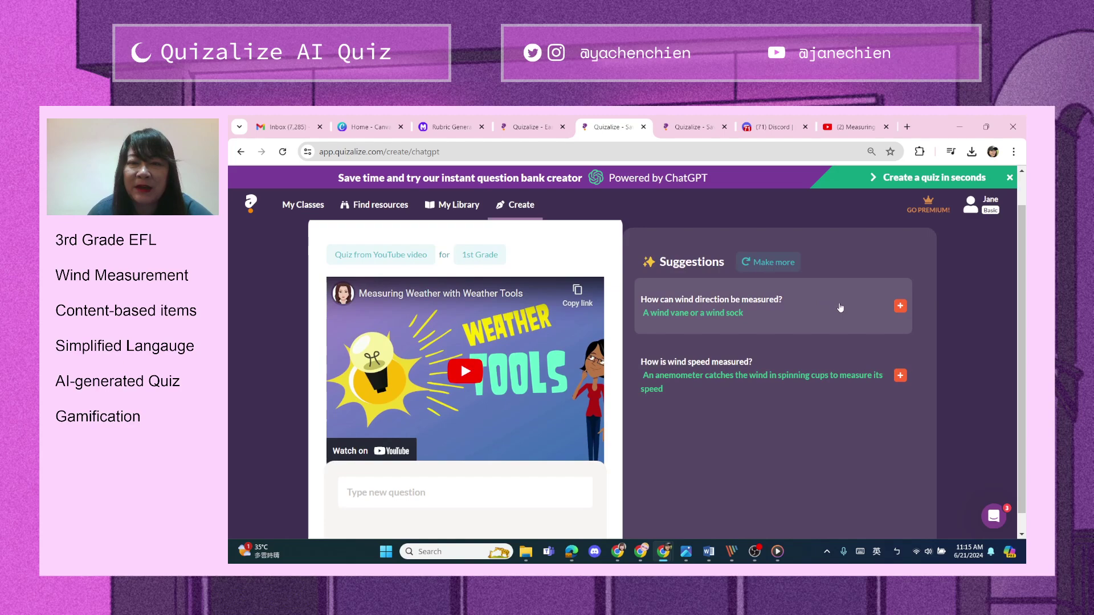
- Add the wind direction and wind speed questions, then generate more suggestions
left_click(900, 306)
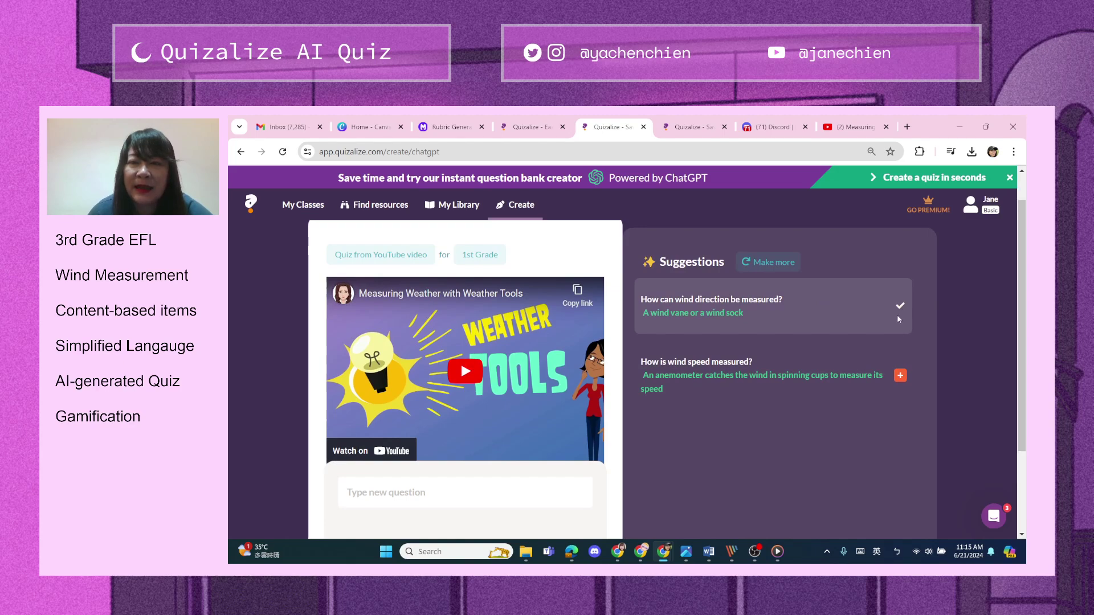
left_click(900, 376)
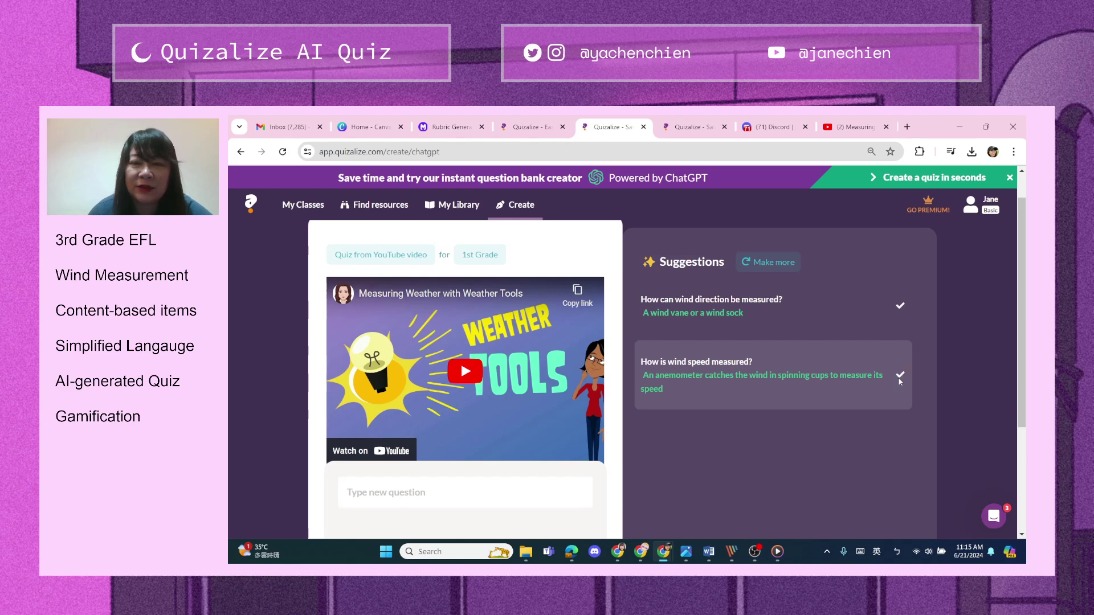
left_click(766, 263)
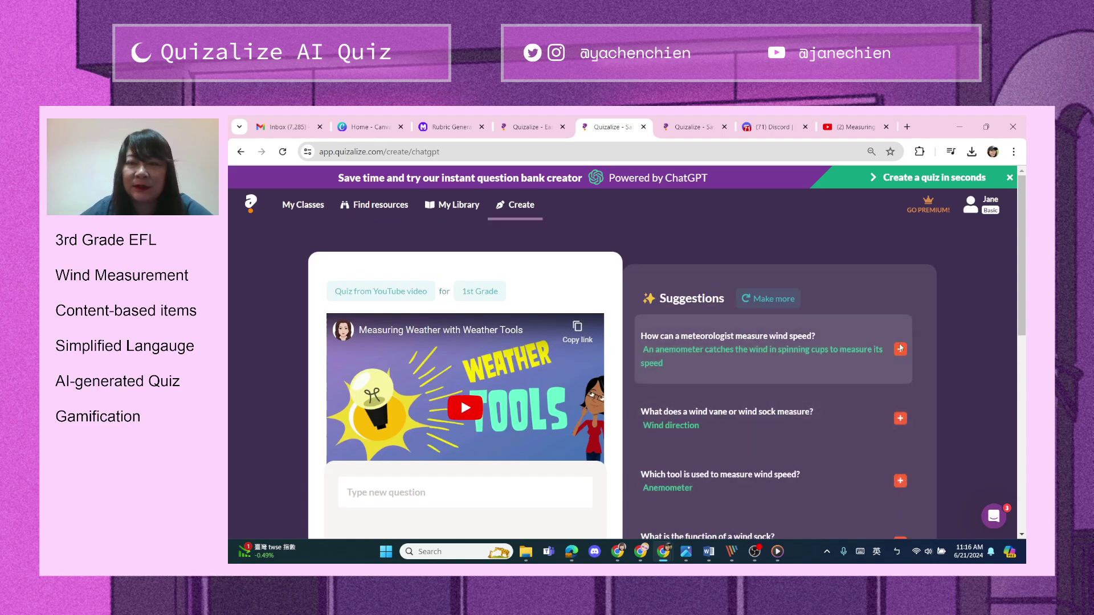
- Add the wind vane or wind sock question and the wind speed tool question
scroll(878, 427, "down", 1)
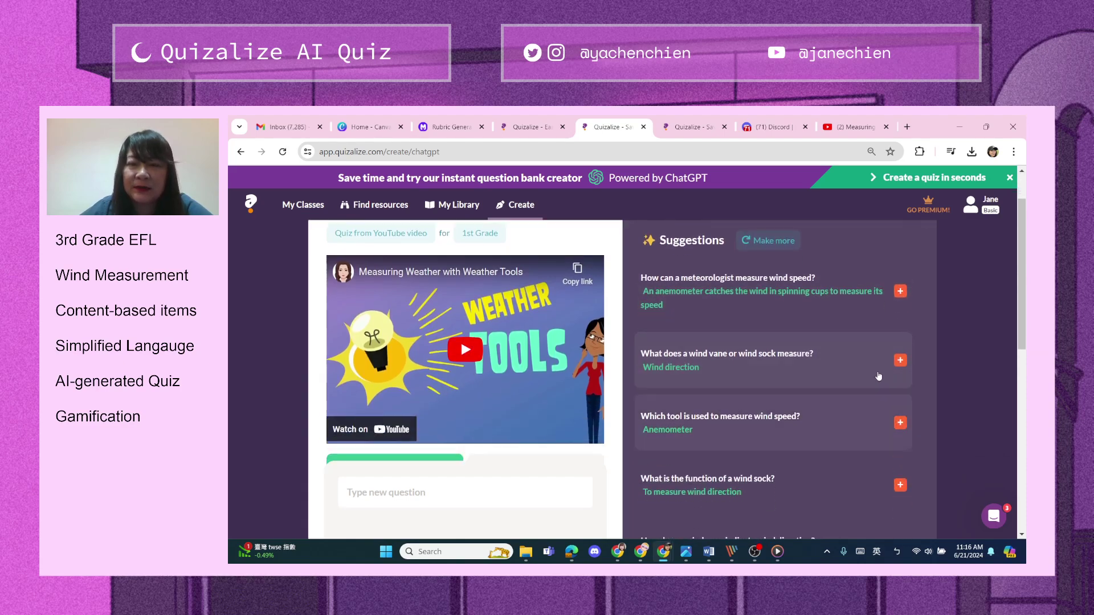
left_click(899, 363)
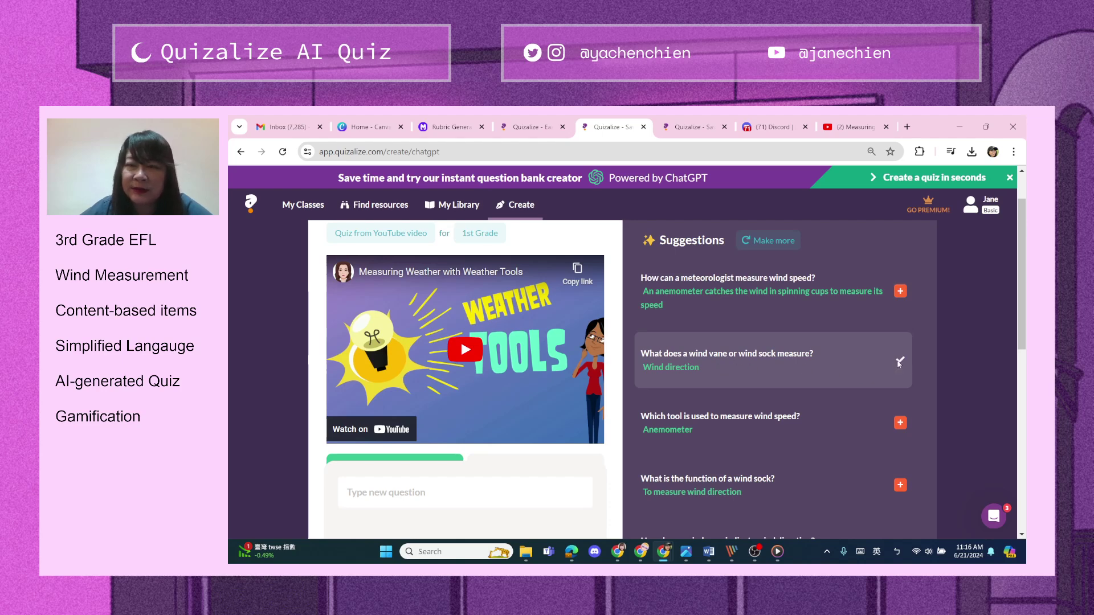
left_click(900, 422)
- Add the wind sock function and wind vane direction questions, then review the list
scroll(855, 433, "down", 2)
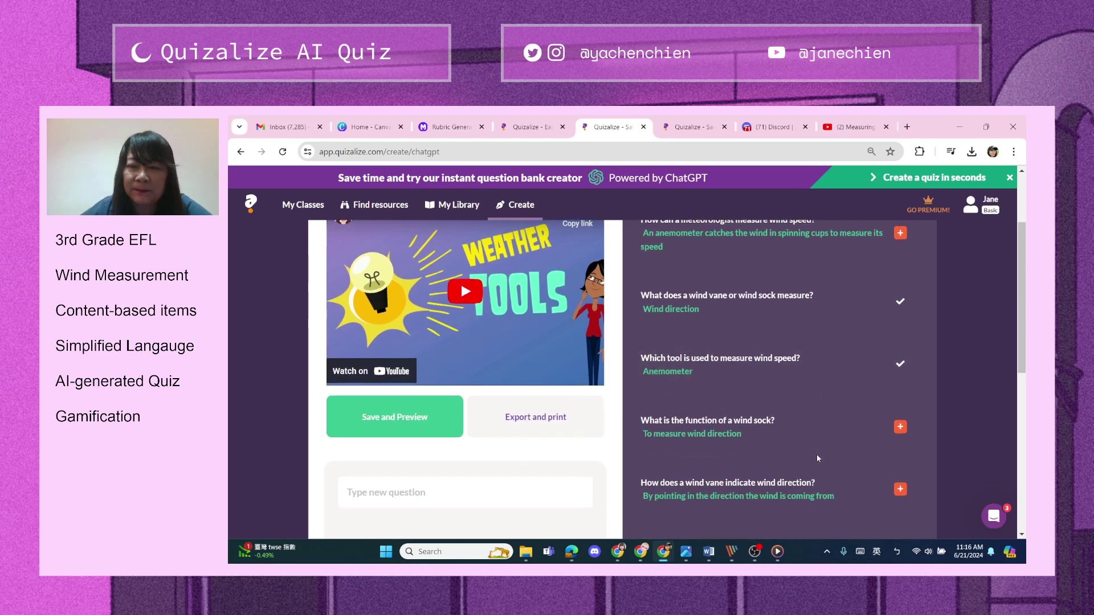
left_click(900, 369)
scroll(870, 404, "down", 1)
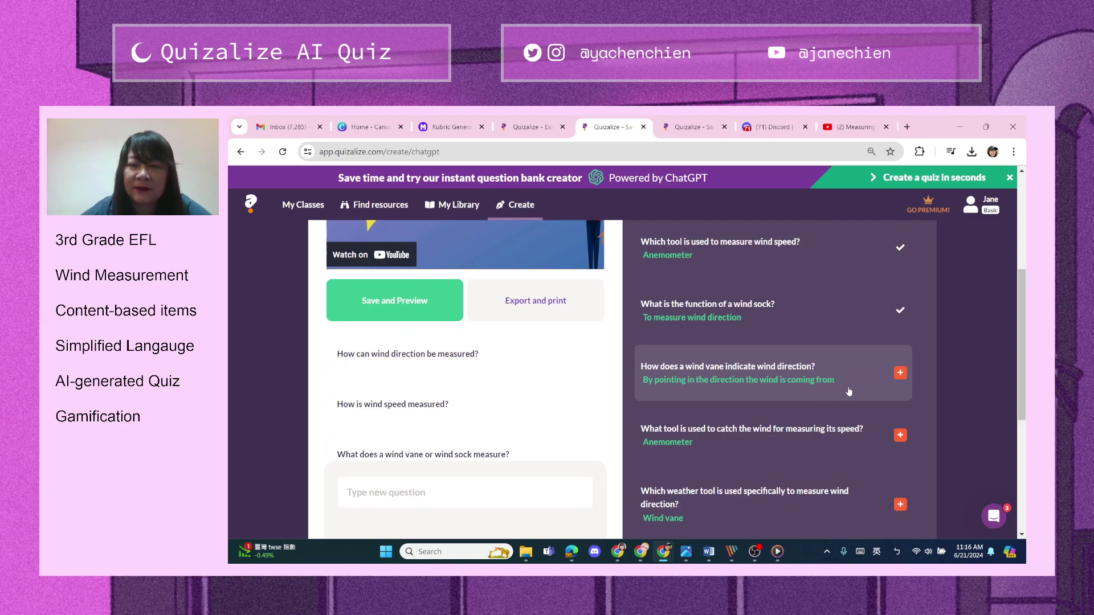
left_click(899, 374)
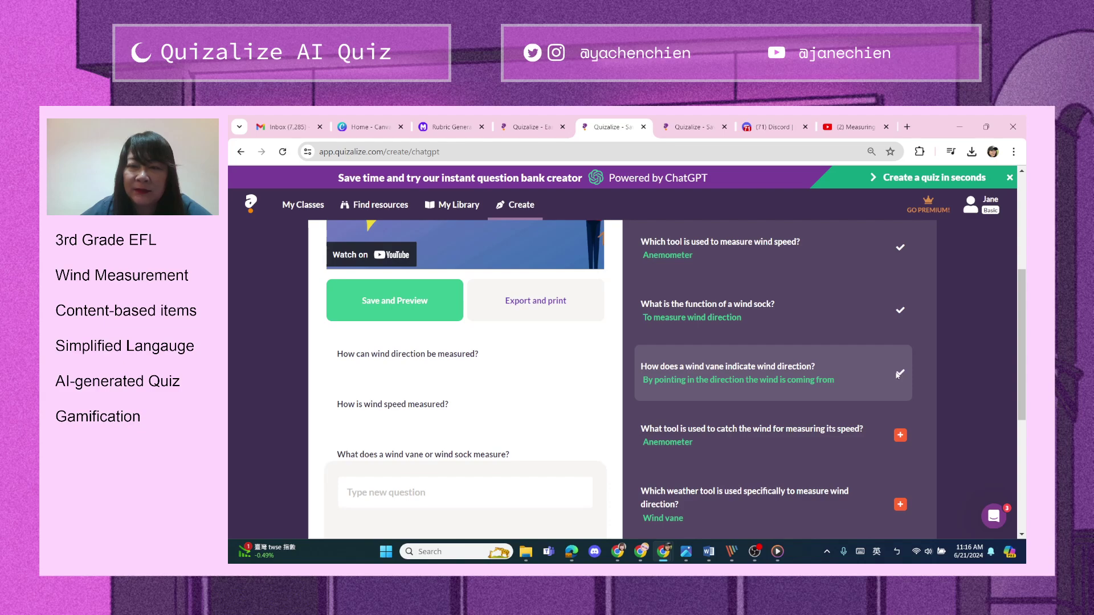
scroll(762, 432, "down", 1)
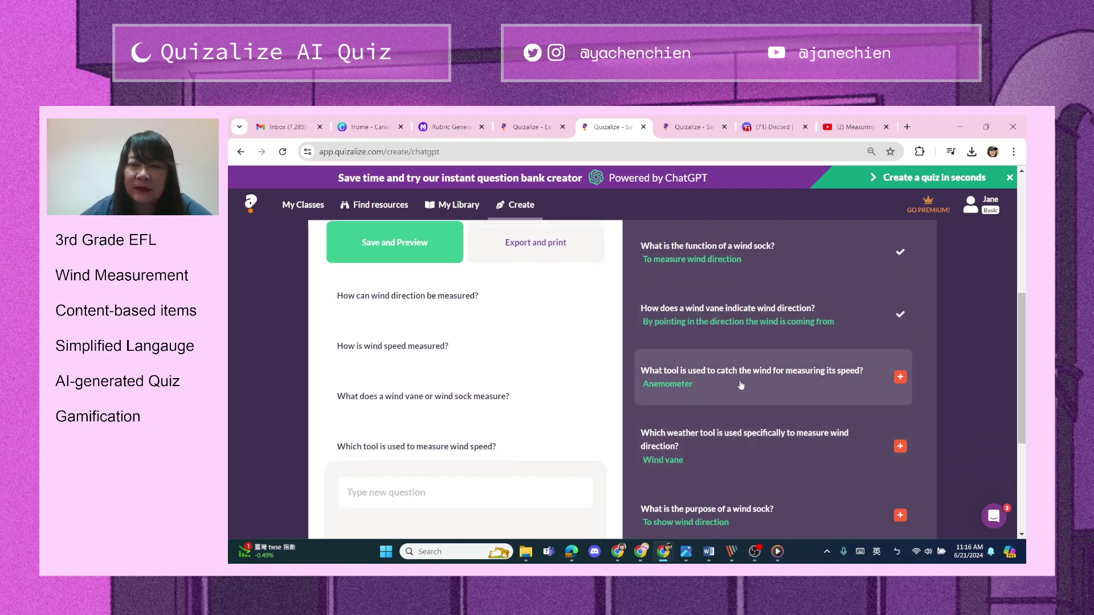
scroll(767, 377, "up", 5)
scroll(511, 374, "down", 5)
scroll(511, 375, "up", 1)
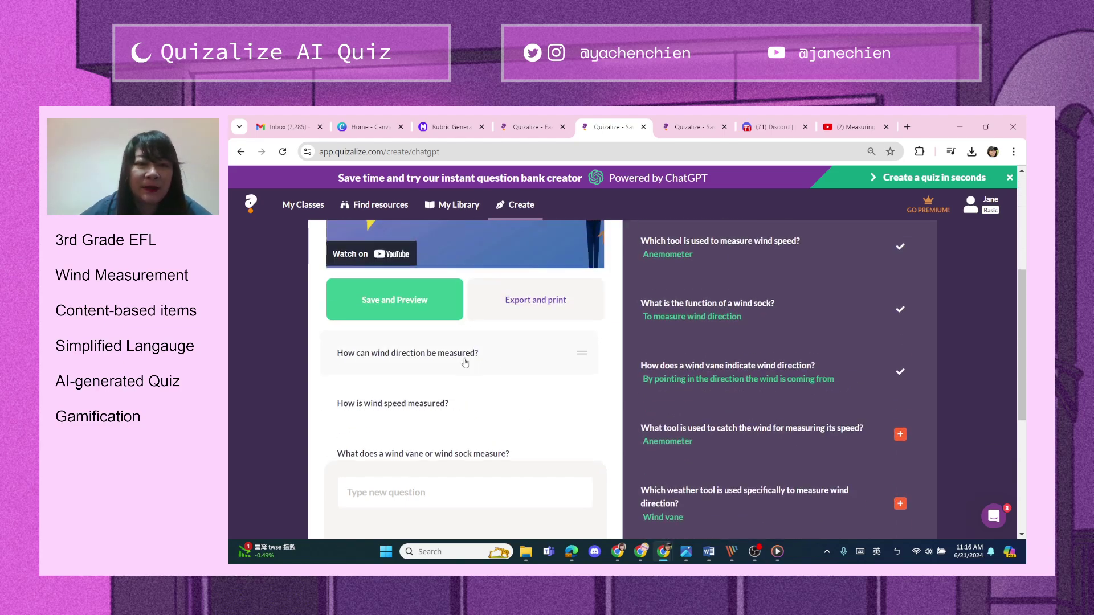
scroll(511, 375, "down", 5)
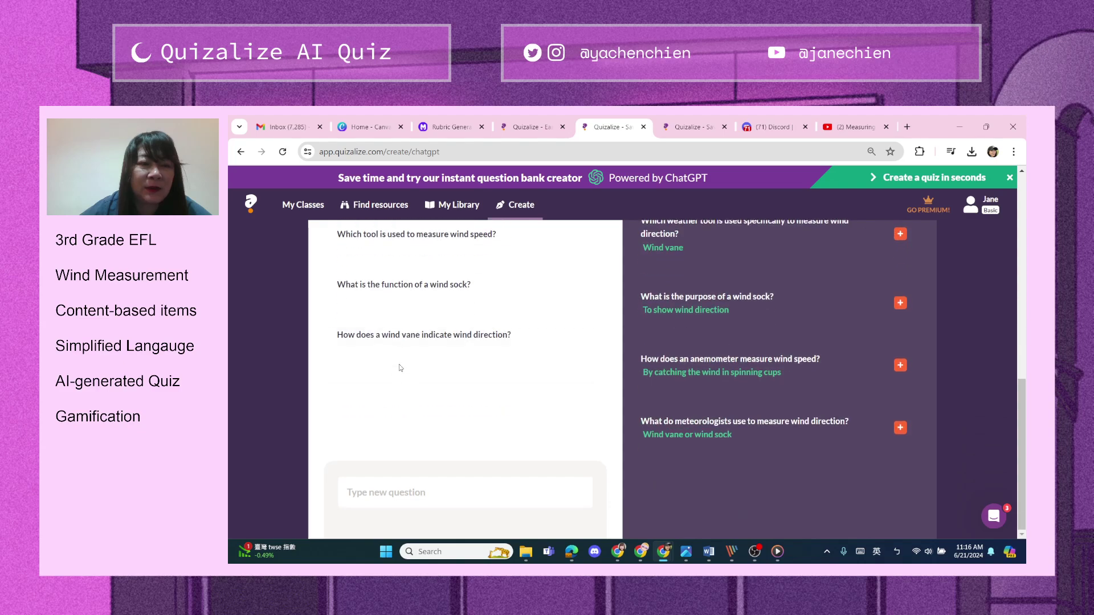
scroll(399, 365, "up", 4)
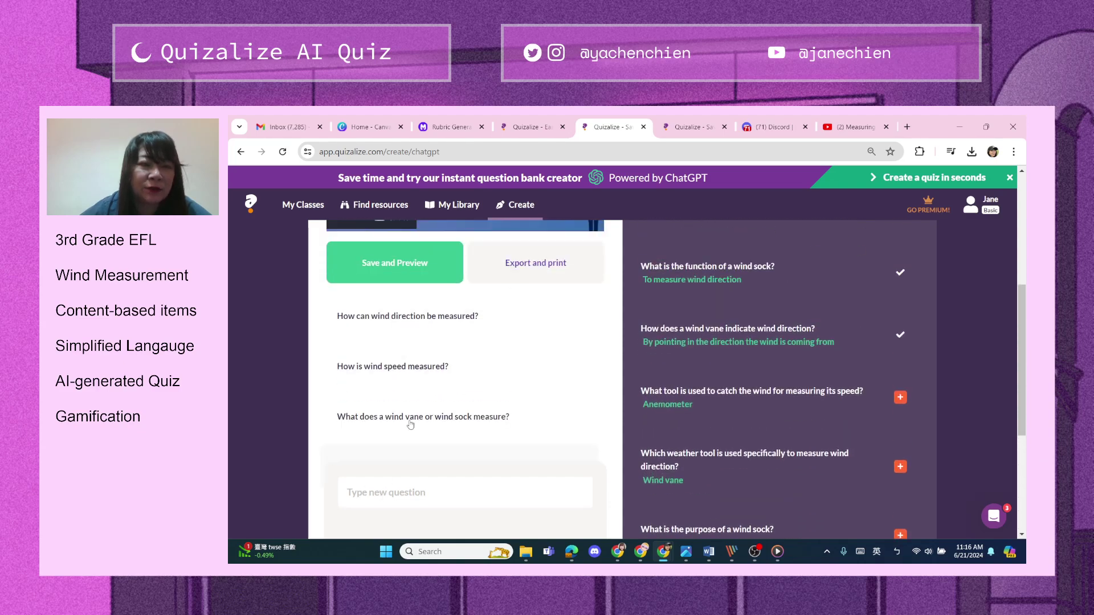
scroll(433, 379, "up", 1)
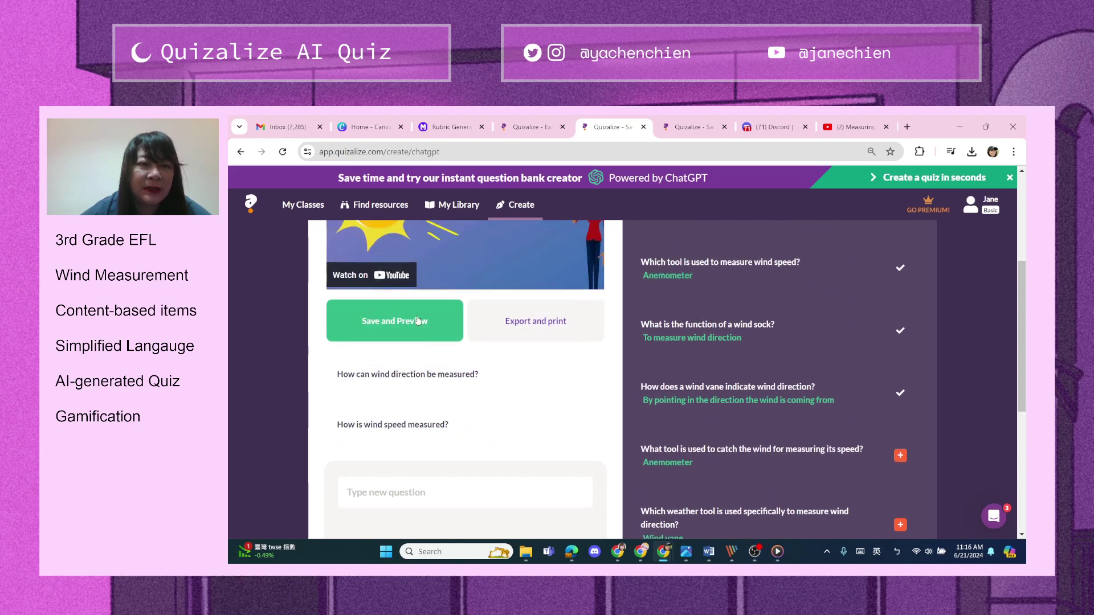
- Save the quiz as private with the title 'Tools to Measure Wind' and preview it
left_click(383, 323)
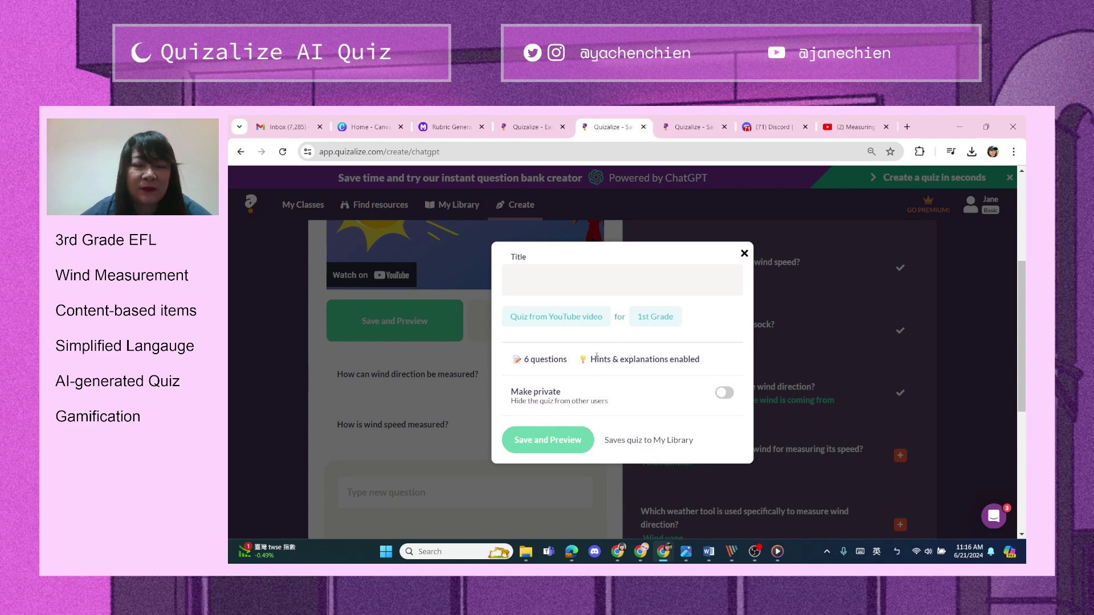
left_click(556, 283)
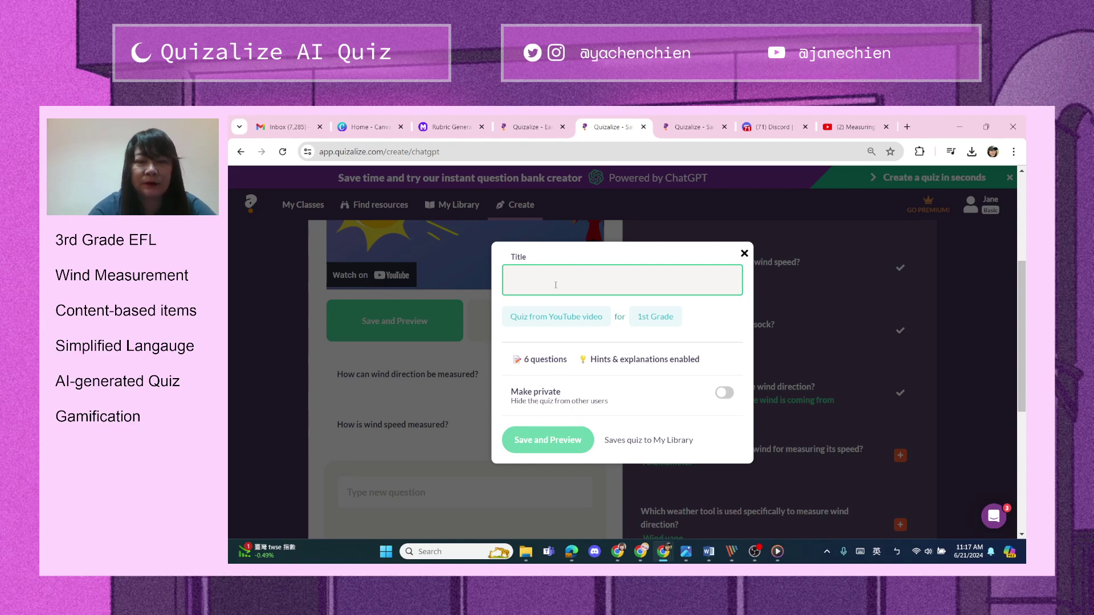
type("Tools to M")
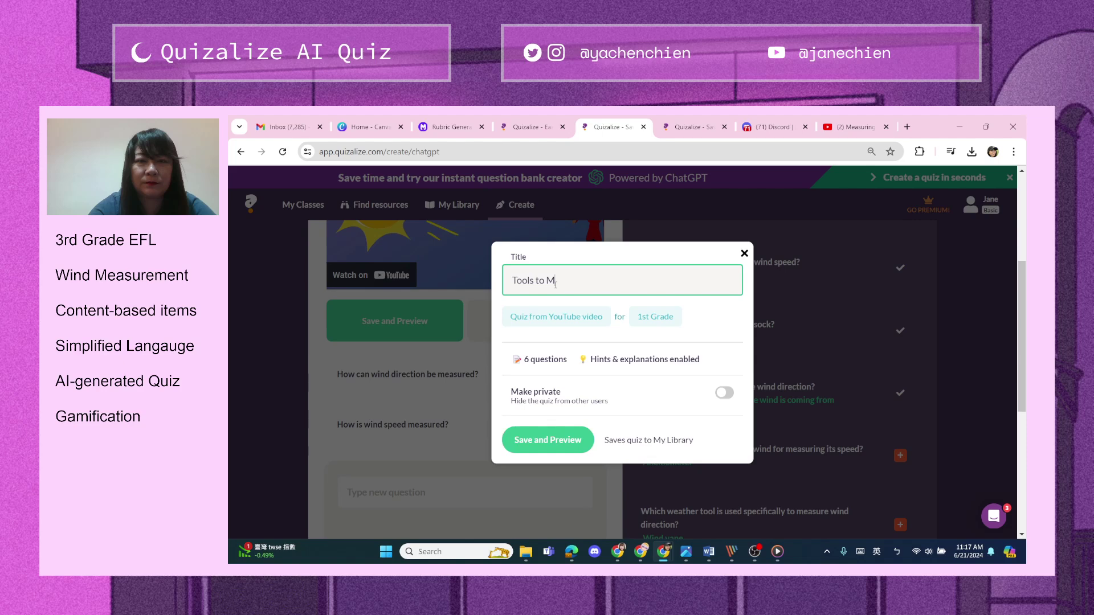
type("easure Wind")
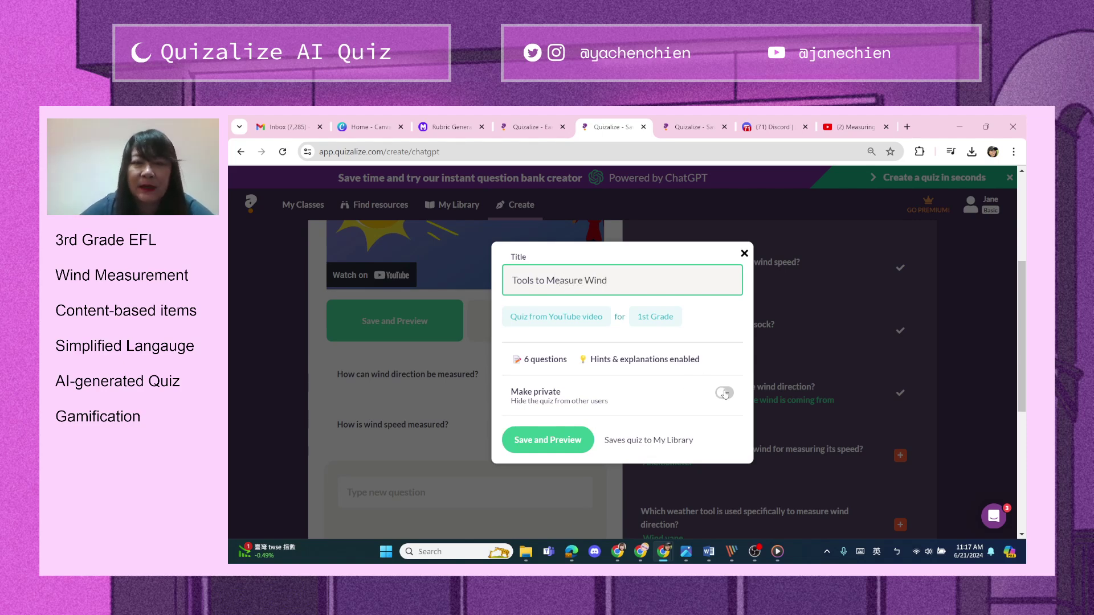
left_click(724, 393)
left_click(542, 441)
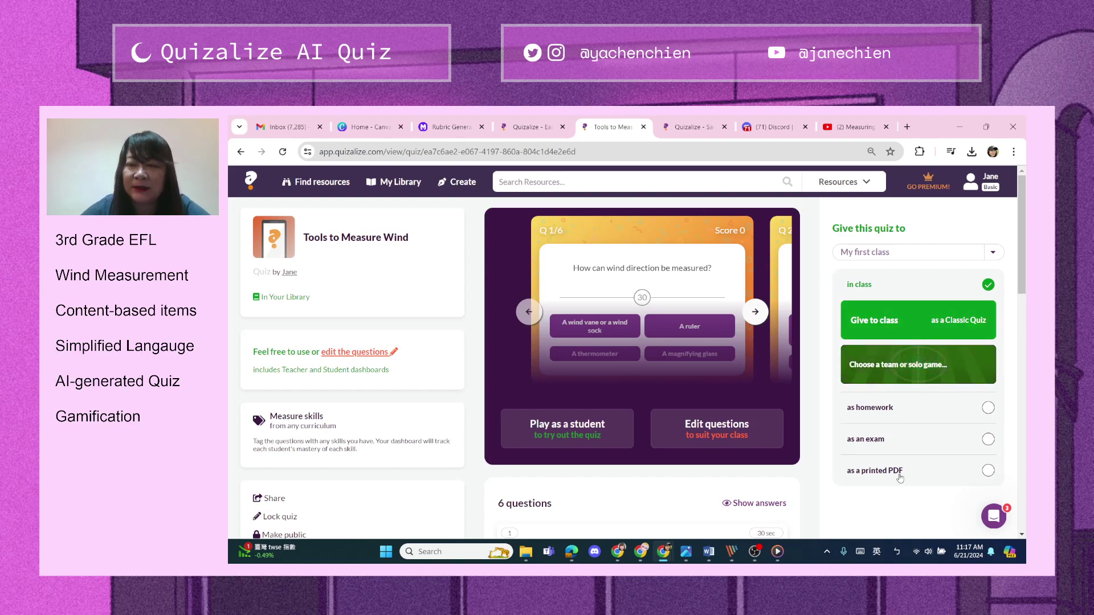
- Give the quiz to My first class as a Classic Quiz, keeping default settings
left_click(903, 318)
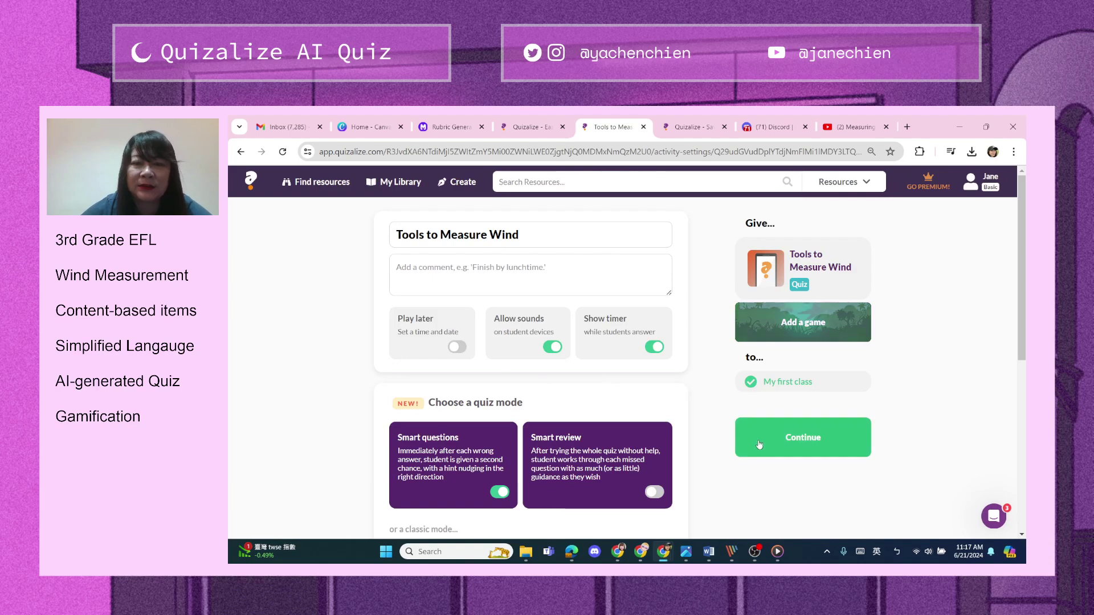
left_click(802, 440)
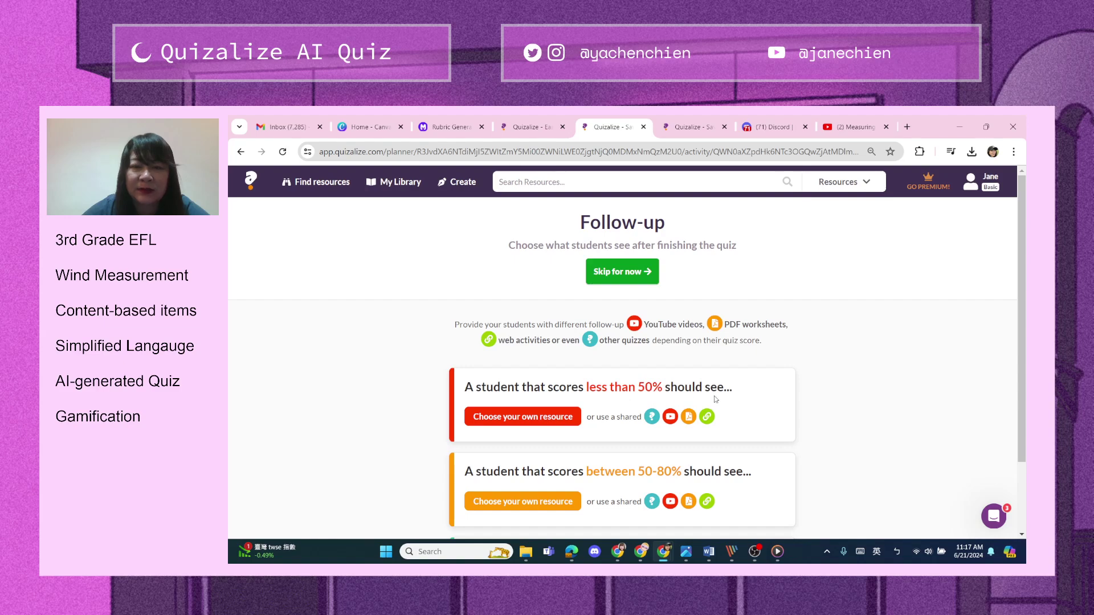
- Assign weather.pdf from My Library as the under-50% follow-up and finish follow-up setup
left_click(517, 421)
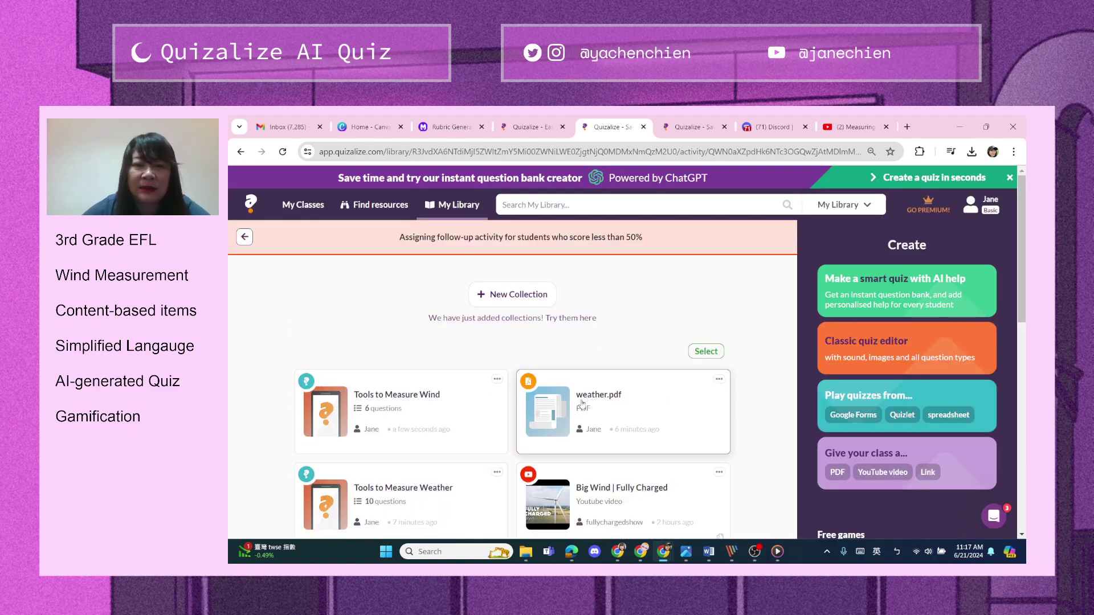
scroll(470, 470, "down", 2)
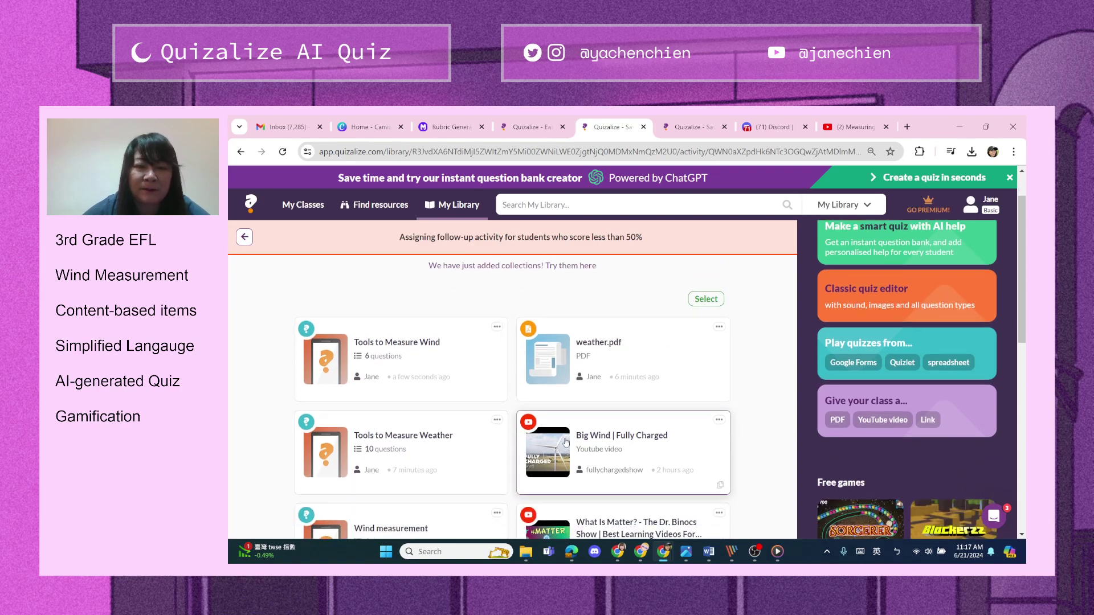
scroll(658, 425, "up", 2)
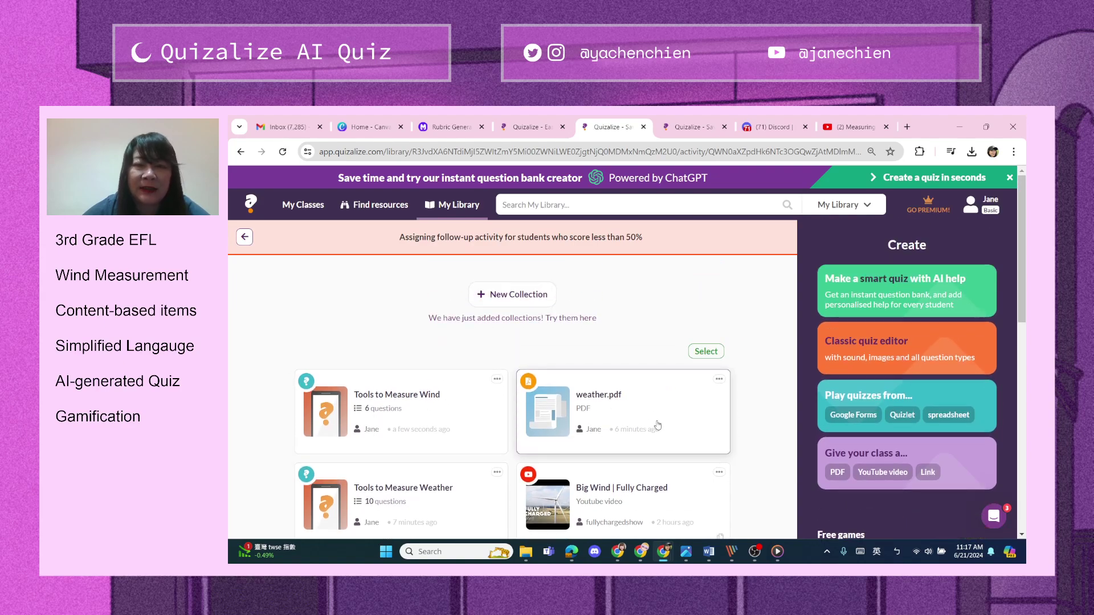
left_click(565, 418)
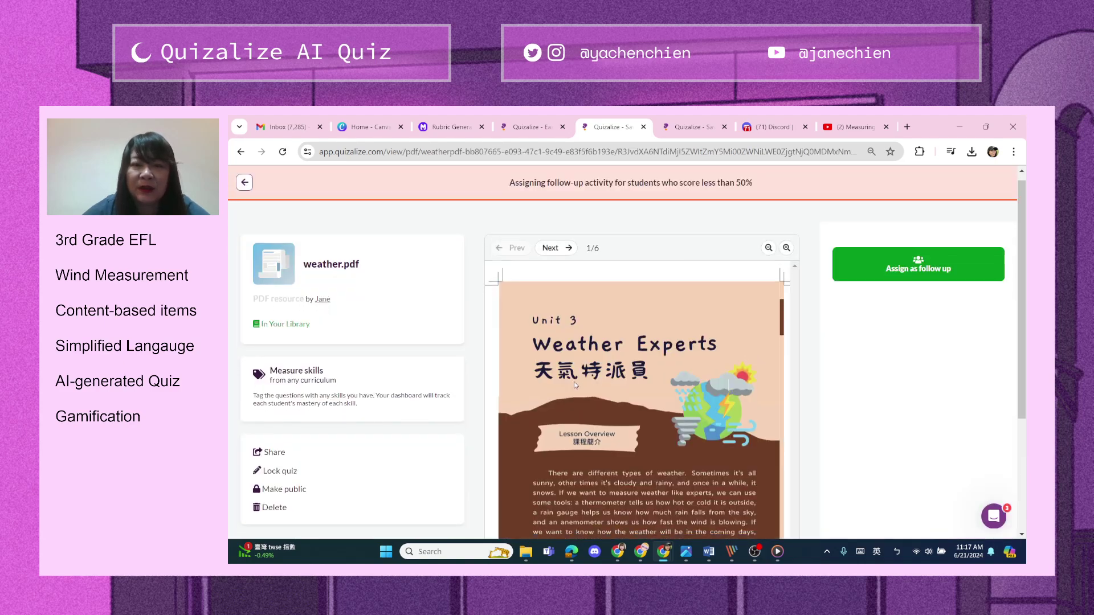
scroll(740, 365, "down", 3)
scroll(661, 373, "up", 3)
scroll(659, 372, "down", 2)
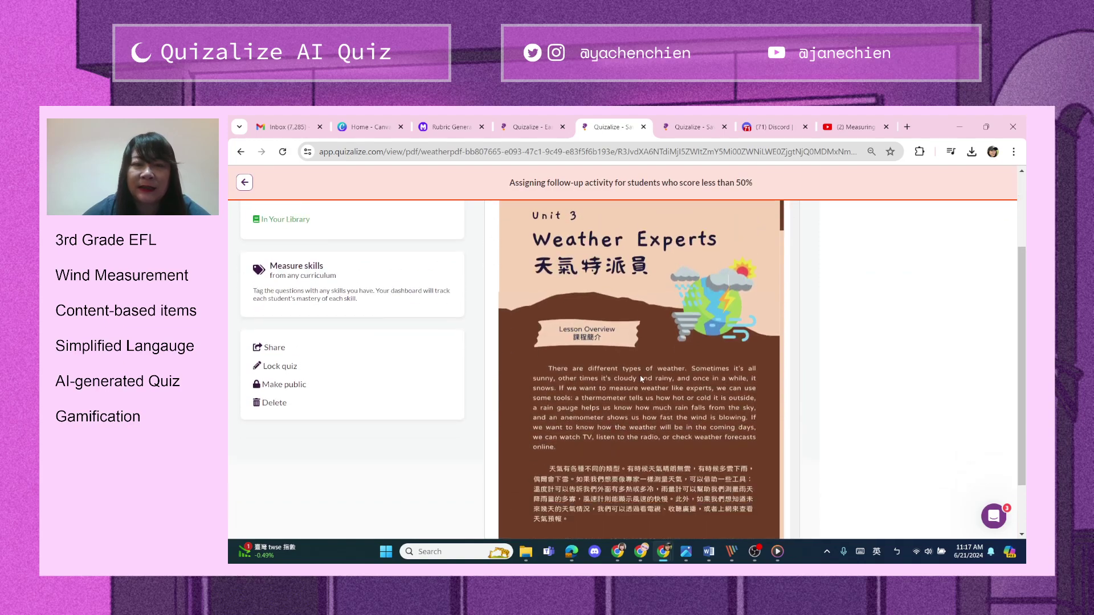
scroll(894, 317, "up", 2)
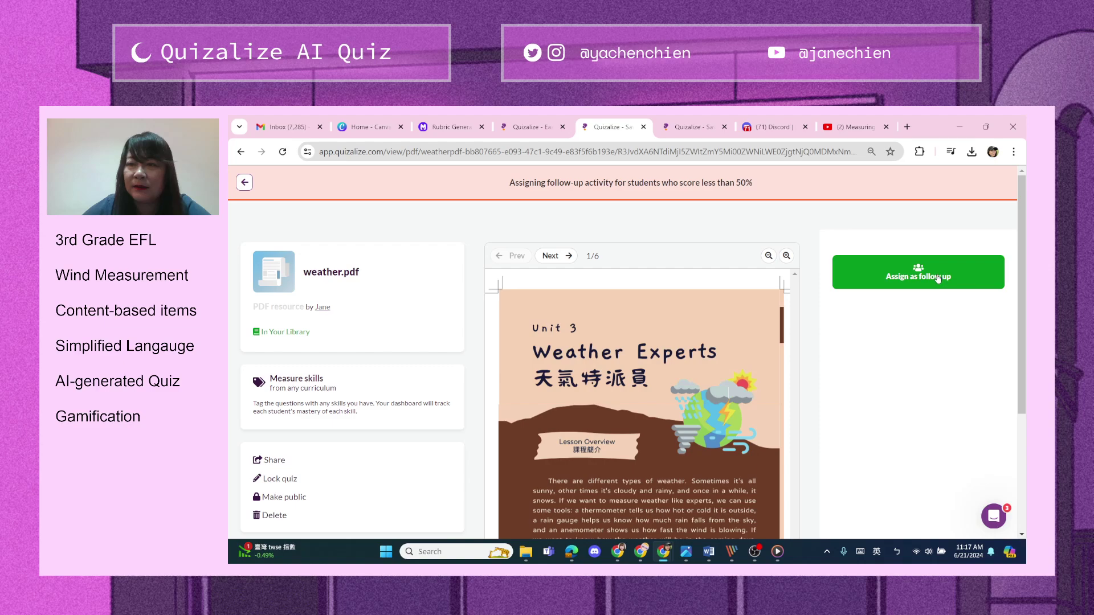
left_click(911, 271)
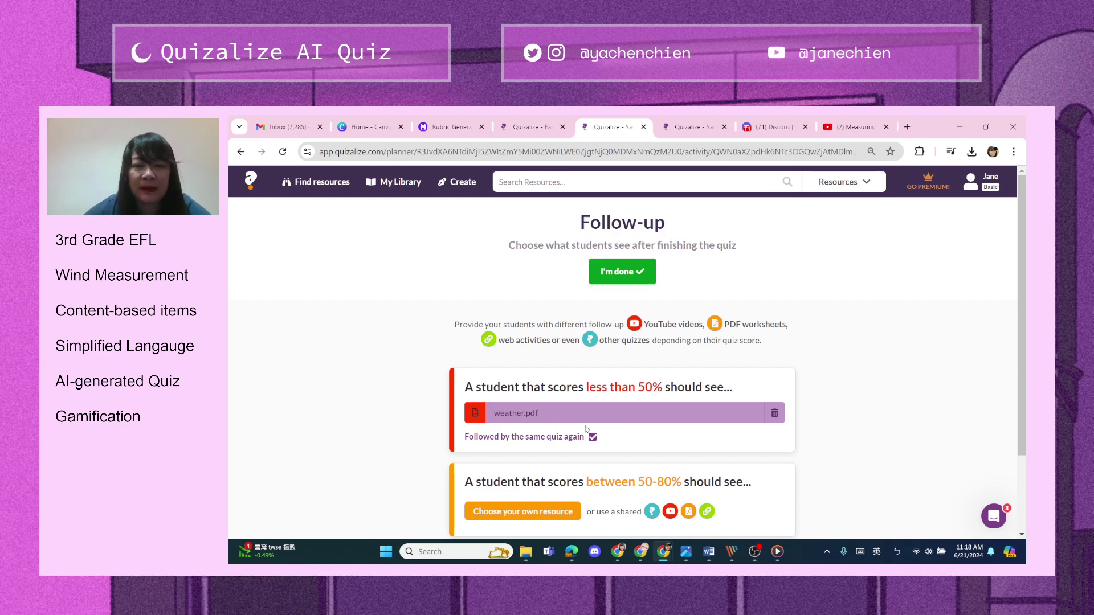
left_click(629, 272)
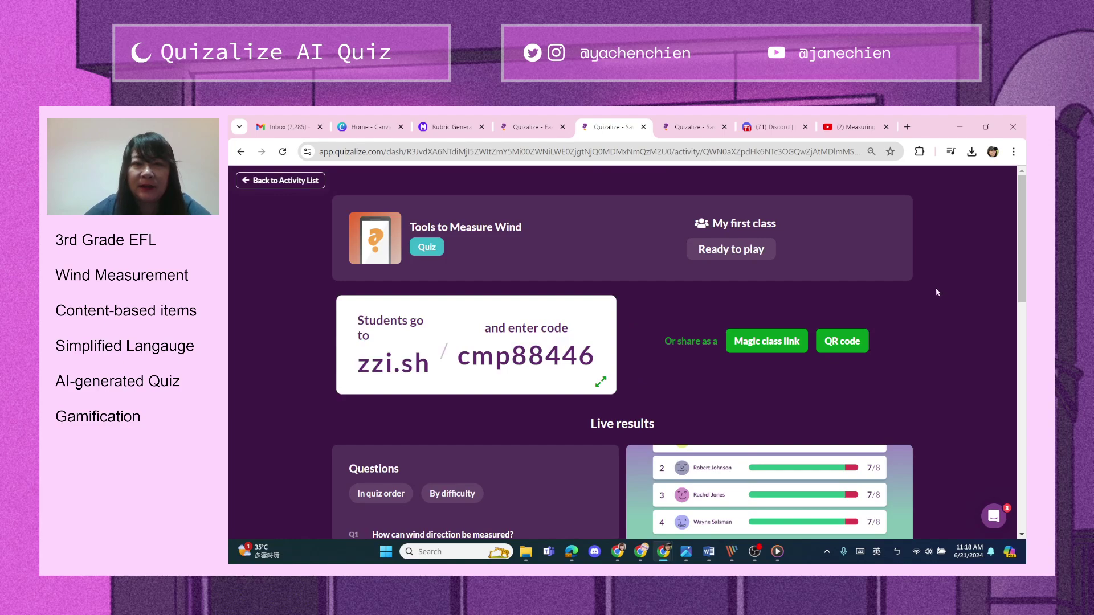
- Finish the assignment by confirming I'm done
scroll(784, 392, "down", 1)
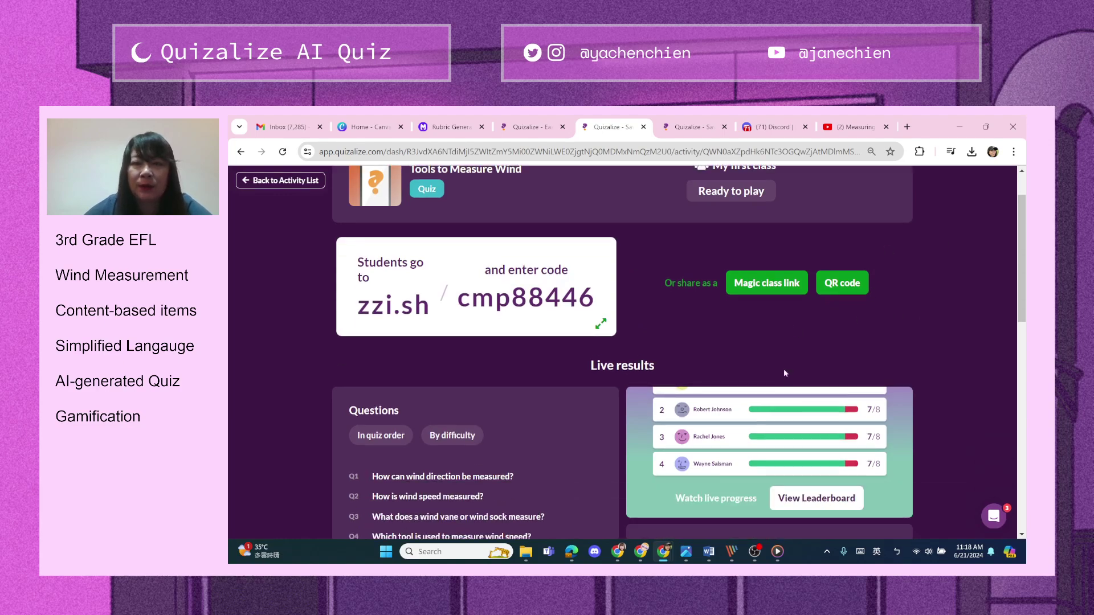
left_click(784, 290)
scroll(758, 346, "up", 1)
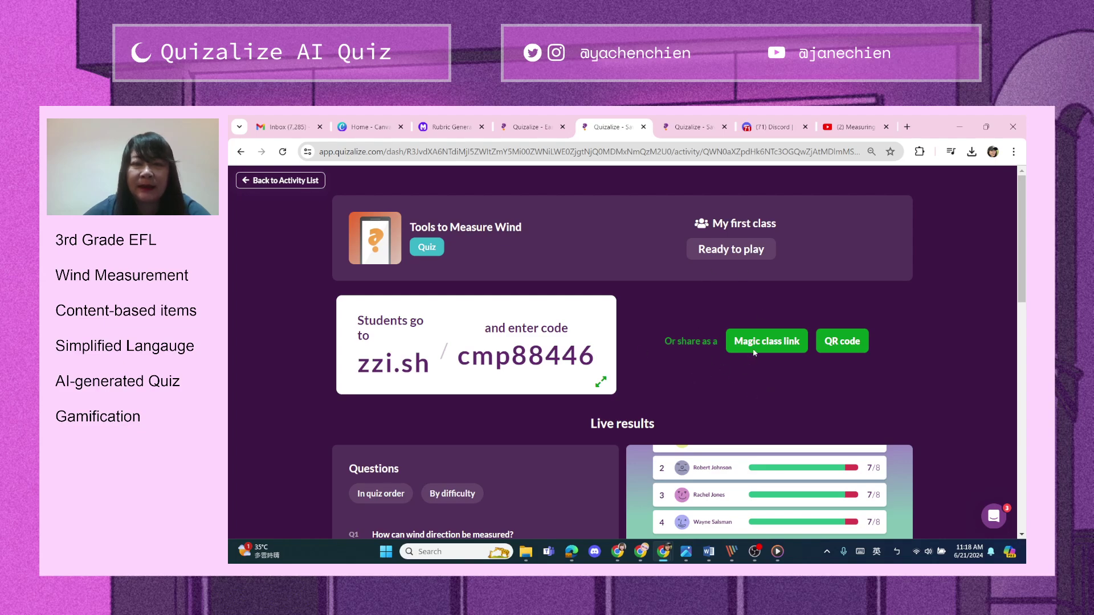
scroll(741, 376, "down", 2)
- Copy the class magic link and go to the student planner tab
left_click(744, 224)
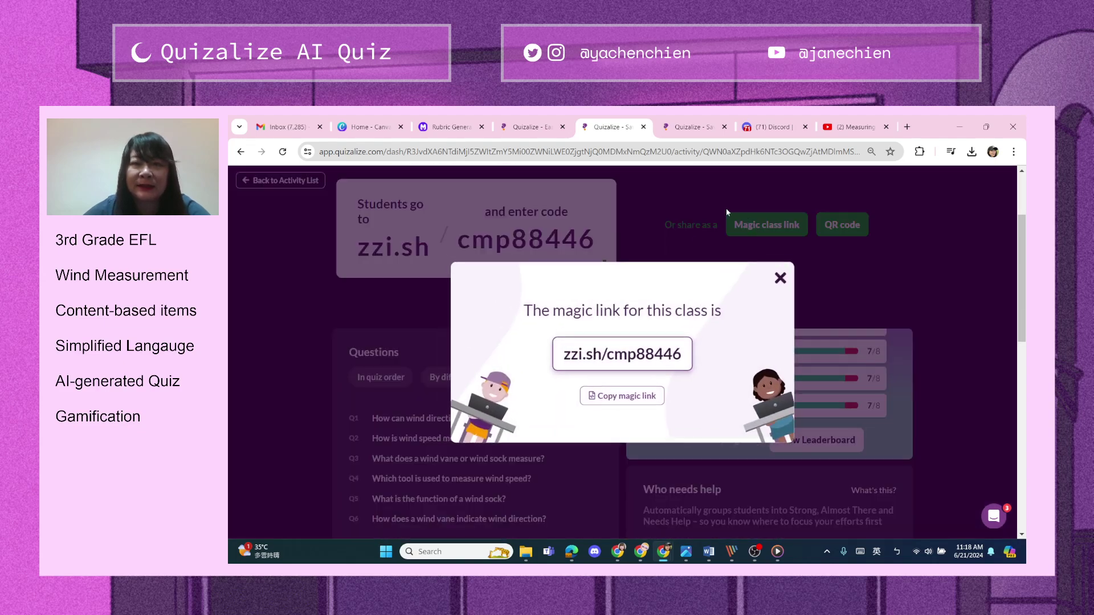
left_click(624, 395)
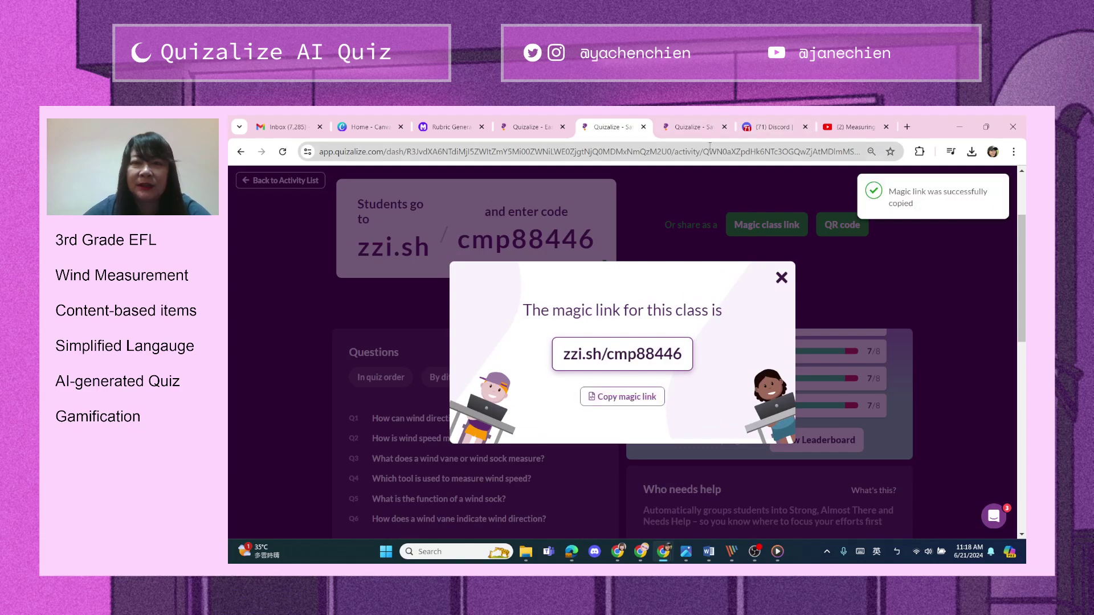
left_click(702, 129)
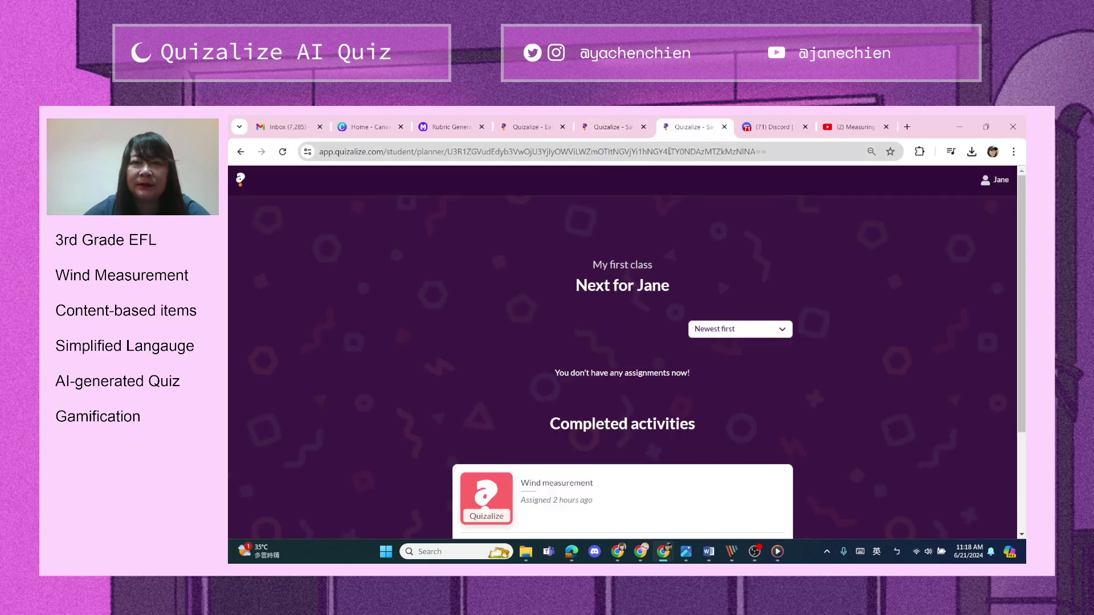
- Open the copied magic link in the browser address bar
left_click(670, 151)
key("ctrl+v")
key("Return")
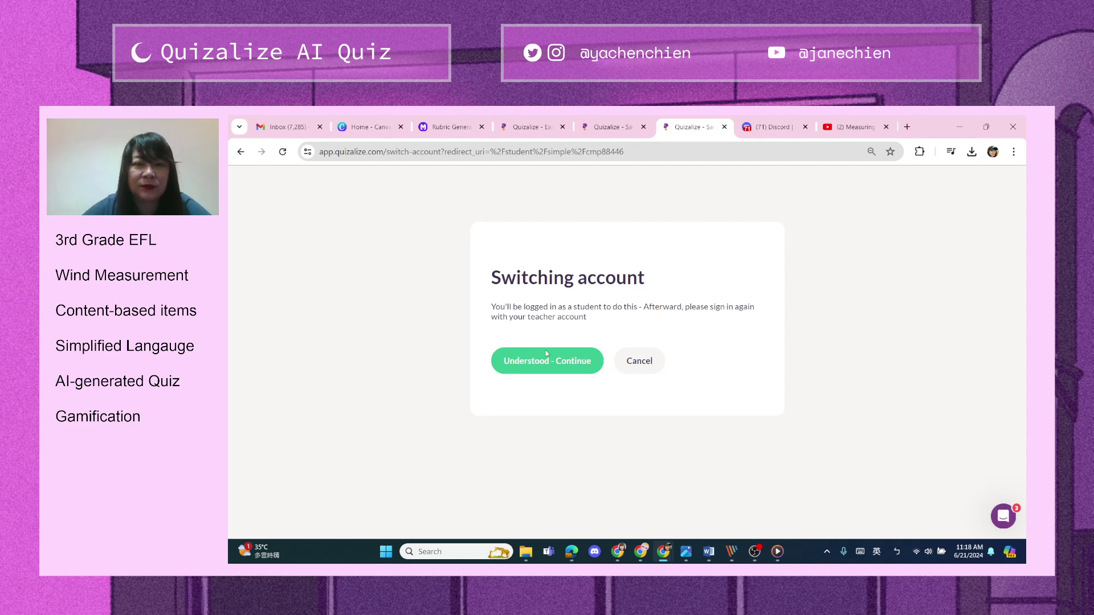
- Join My first class as the student by entering their name, then launch Tools to Measure Wind
left_click(544, 367)
left_click(567, 236)
type("Jane")
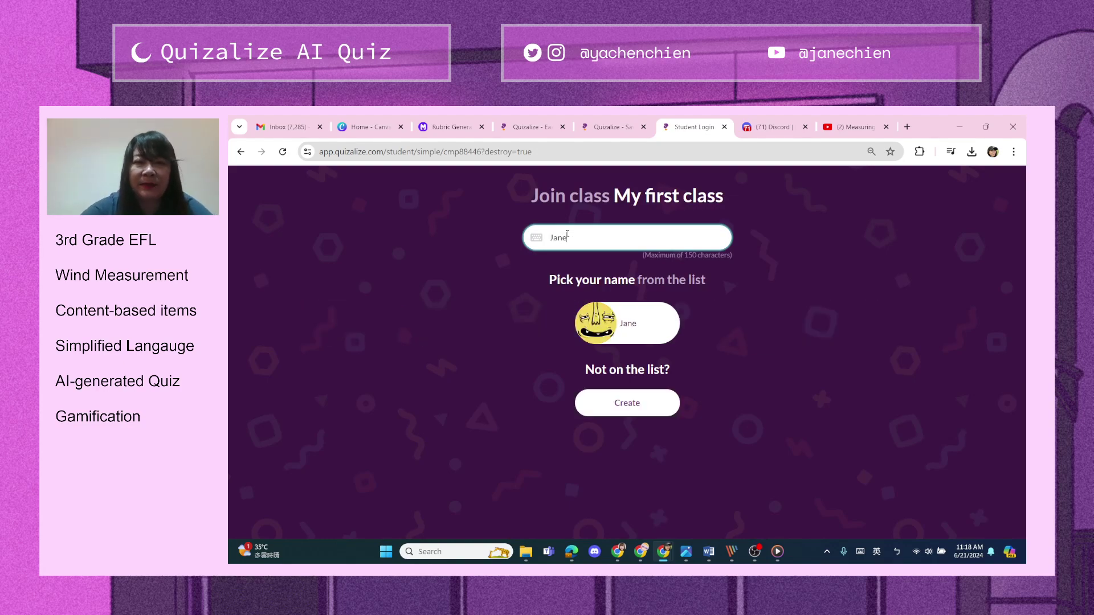
left_click(598, 331)
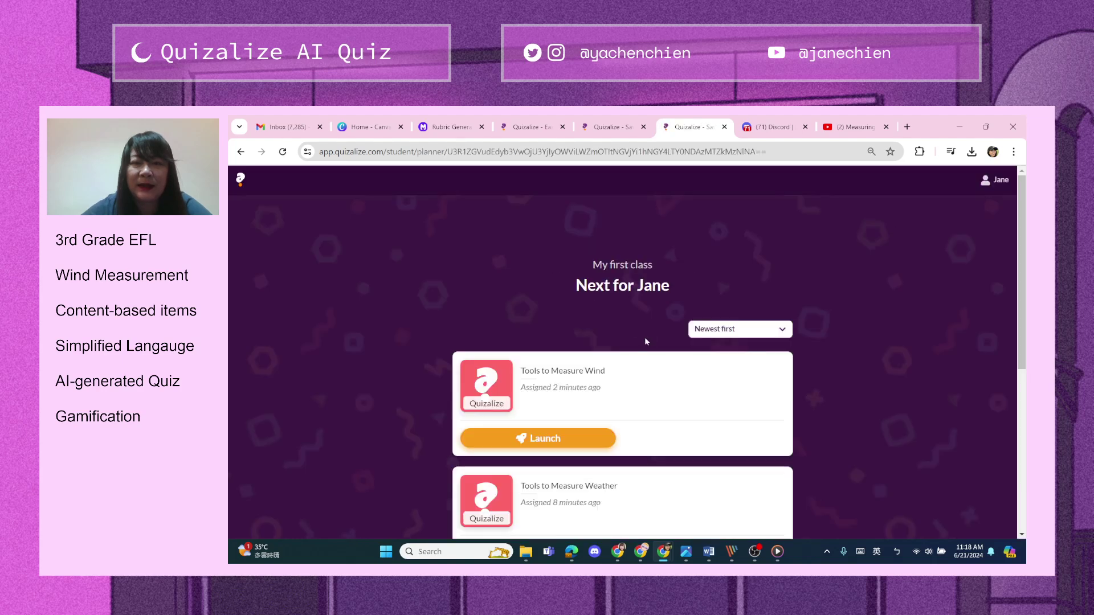
scroll(549, 368, "down", 1)
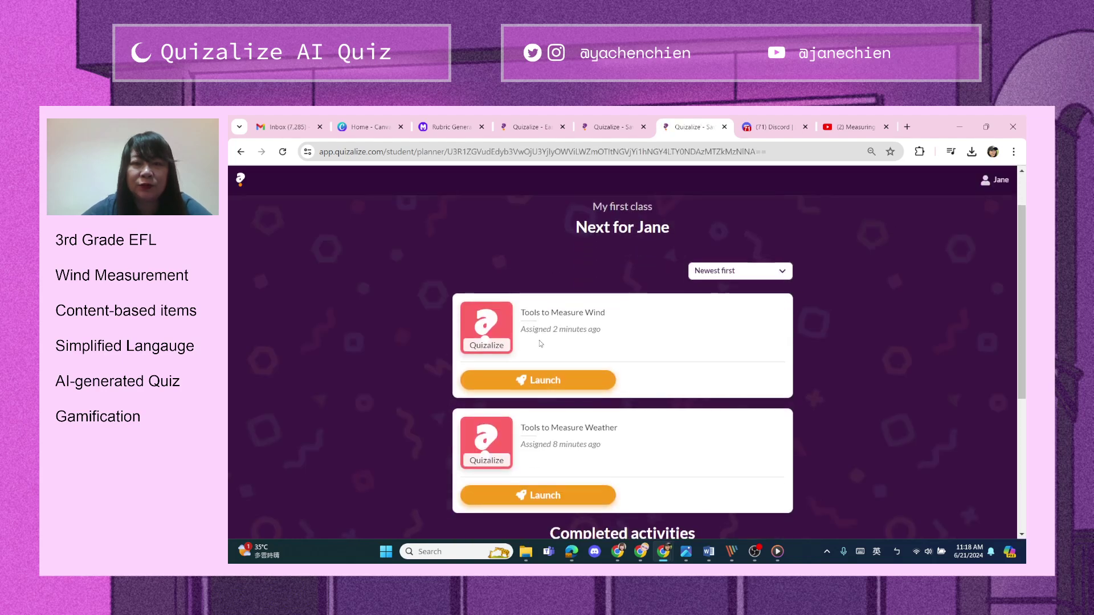
left_click(535, 386)
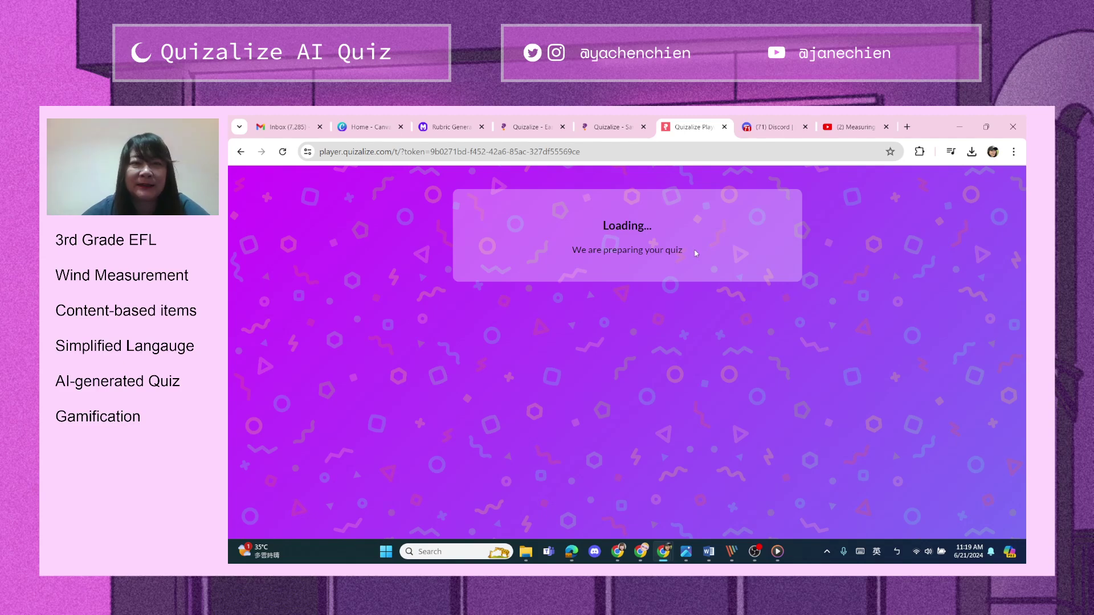
- Start the quiz and answer question 1 with 'A wind vane or a wind sock'
left_click(615, 351)
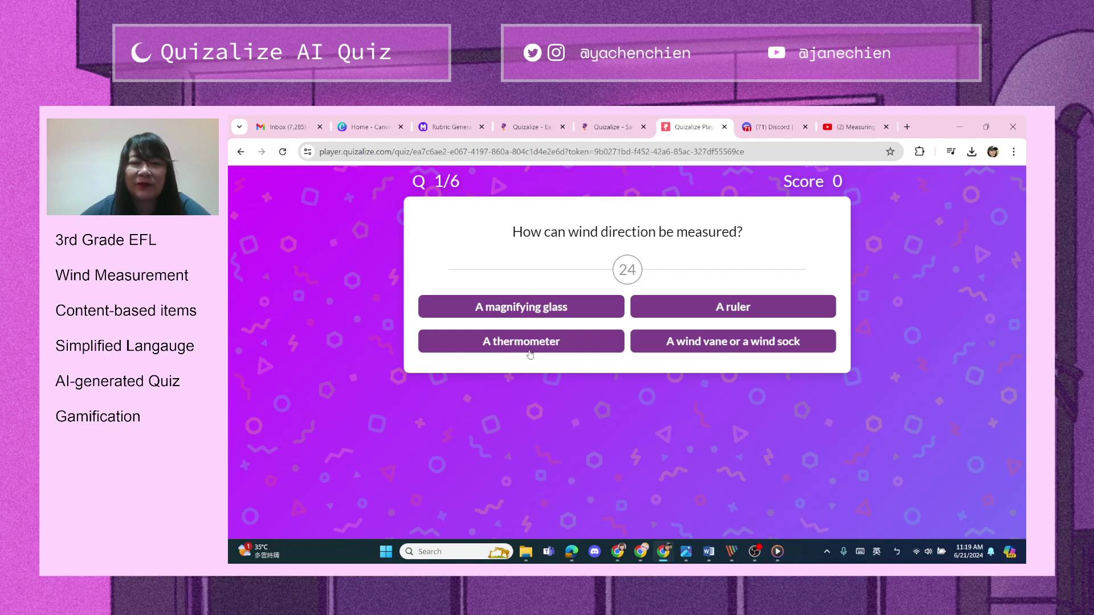
left_click(732, 347)
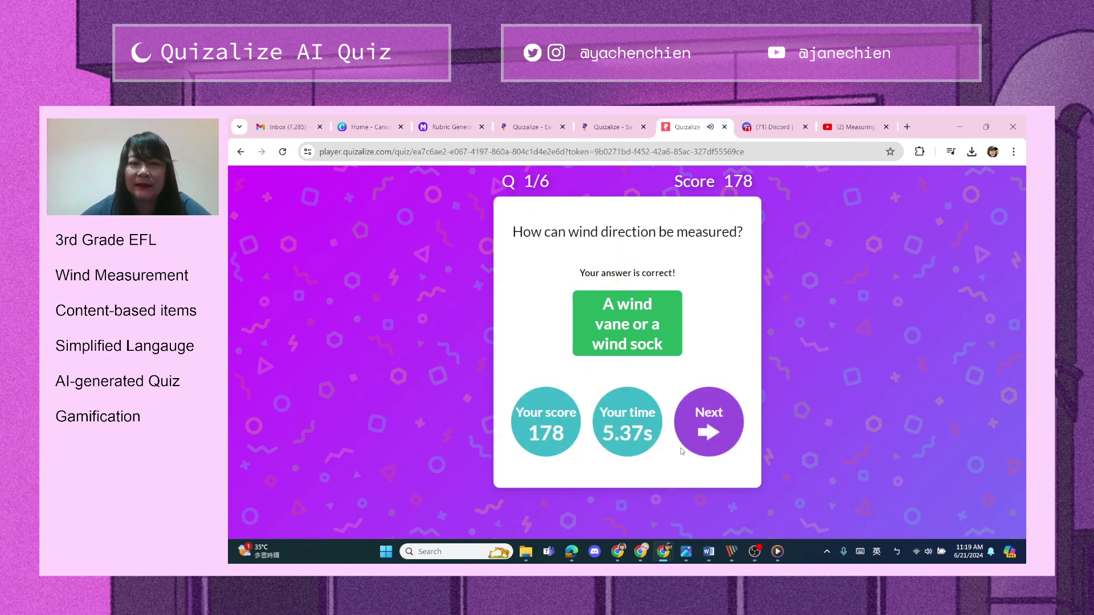
left_click(699, 426)
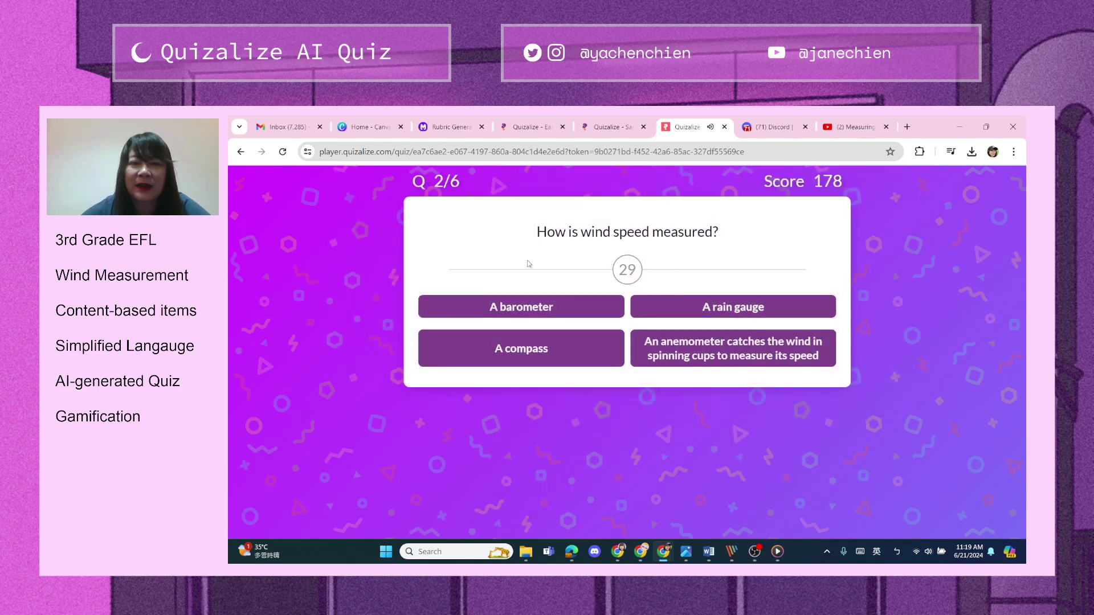
- Answer question 2 with the anemometer after a wrong barometer try, reach question 3, then return to the homepage tab
left_click(520, 311)
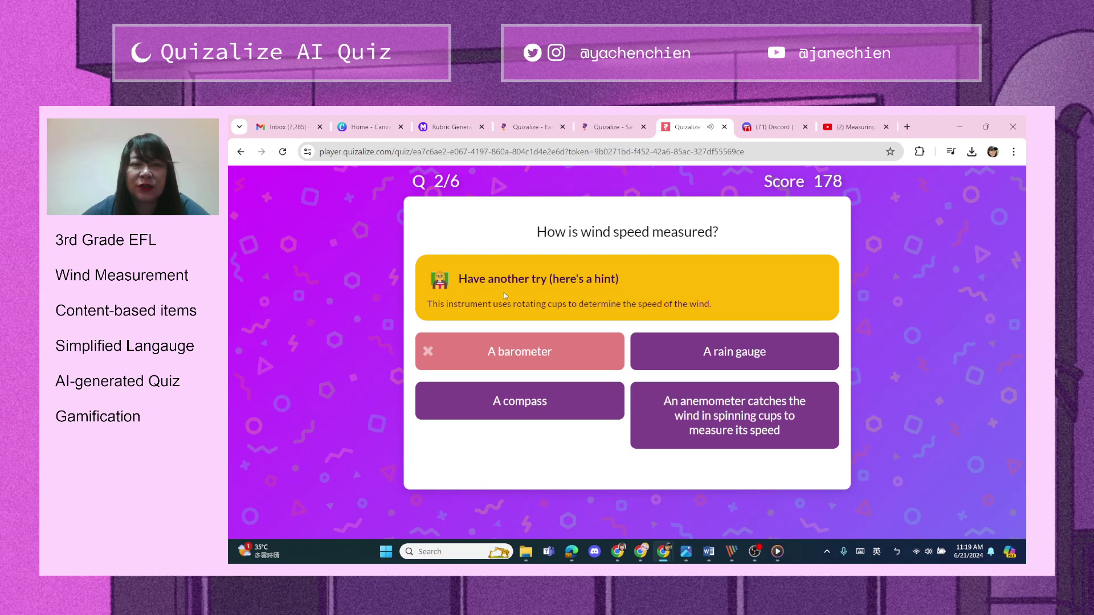
left_click(741, 437)
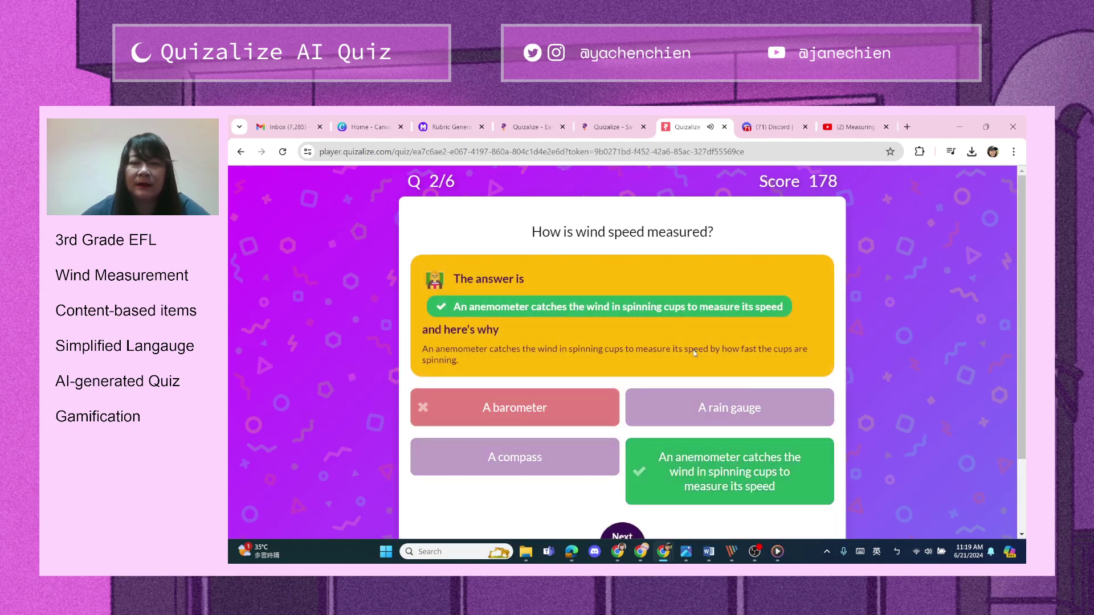
scroll(661, 463, "down", 2)
left_click(621, 452)
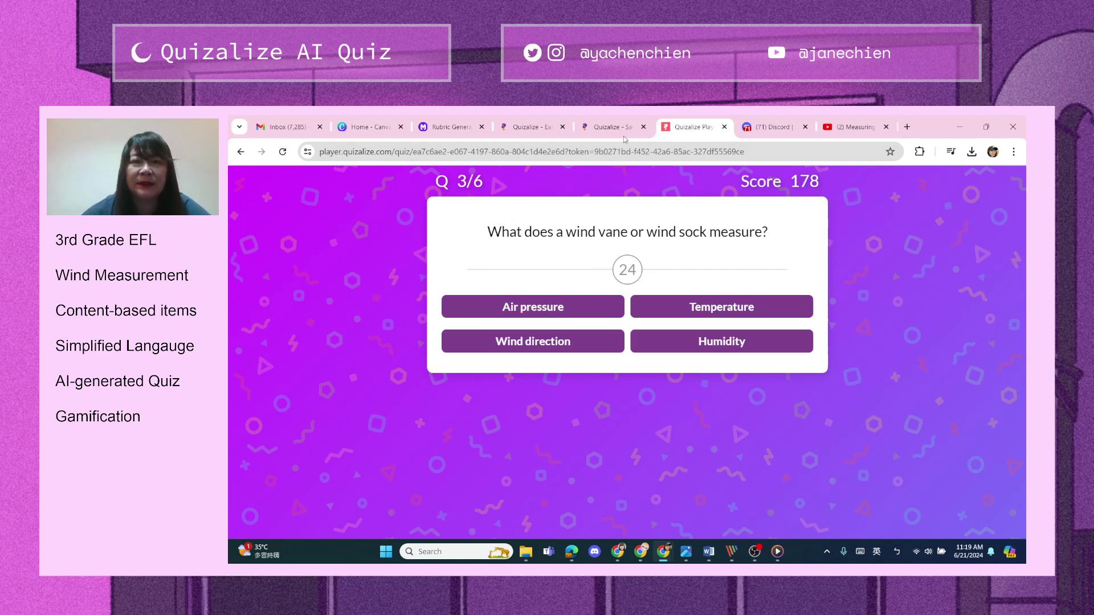
left_click(529, 130)
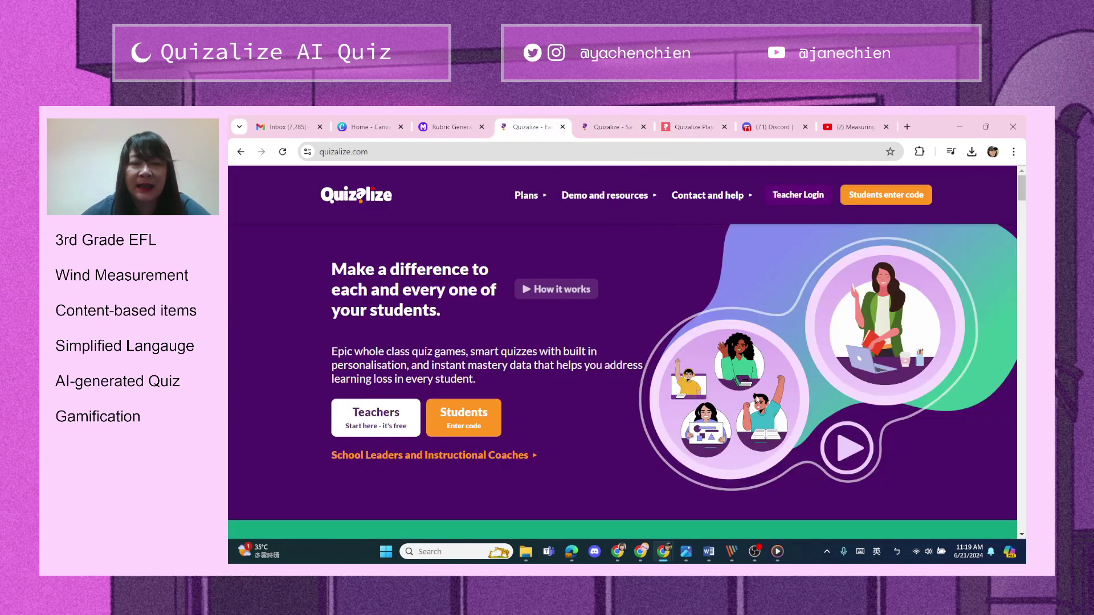